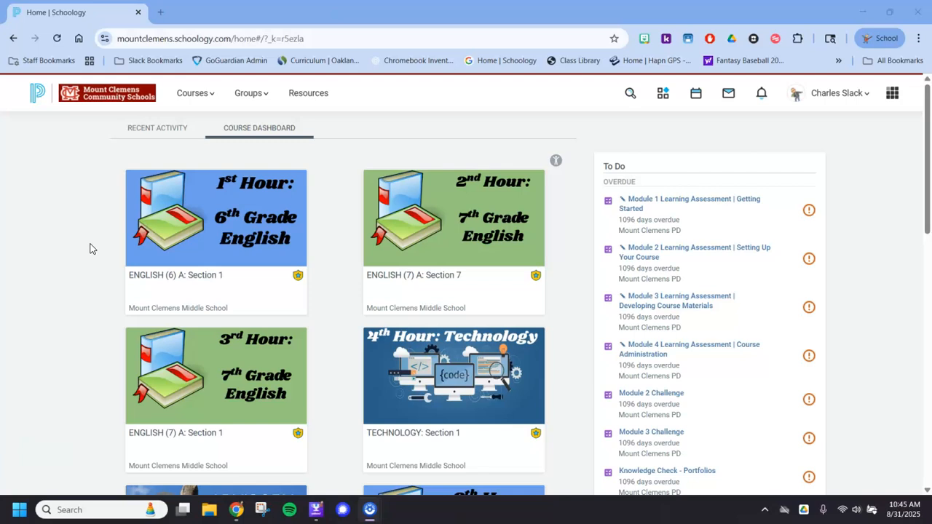
- Look over the course tiles on the course dashboard, including a brief visit to the 1st Hour 6th Grade English course
{"action": "left_click", "coordinate": [33, 218]}
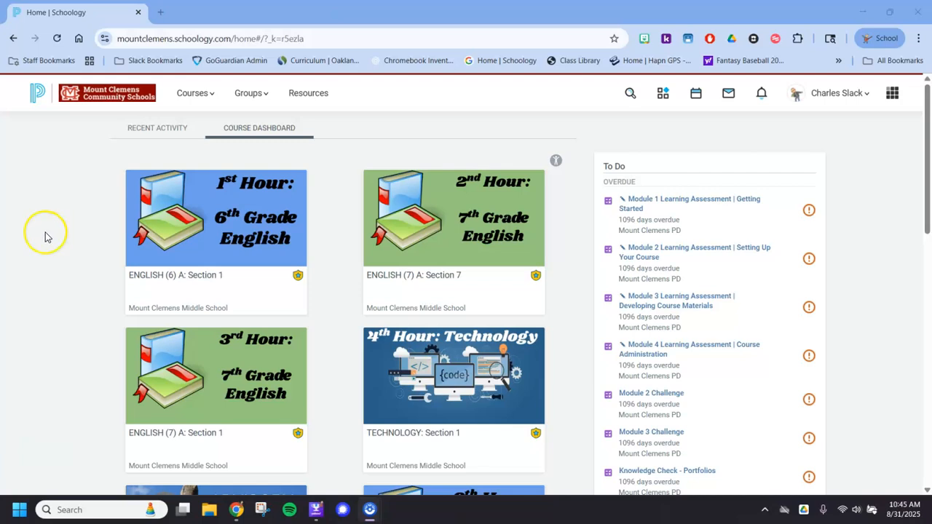
{"action": "scroll", "coordinate": [62, 211], "scroll_direction": "down", "scroll_amount": 5}
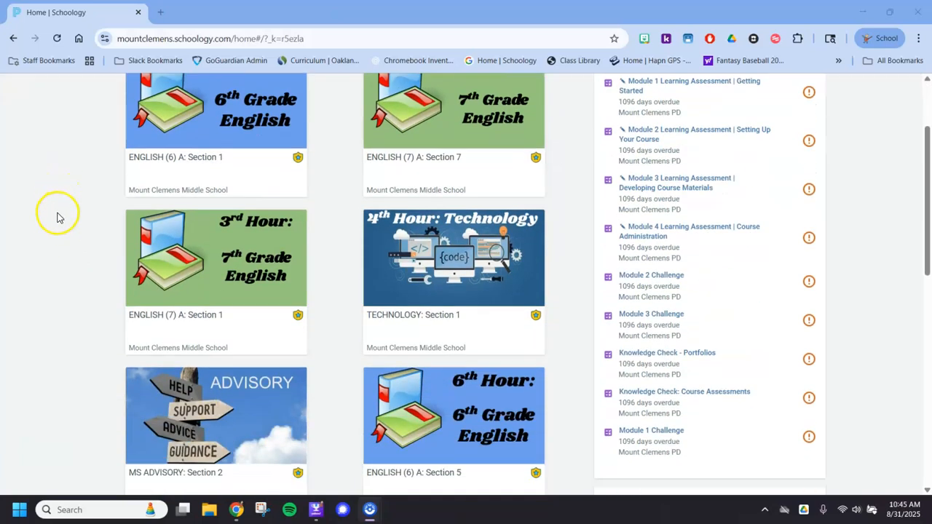
{"action": "scroll", "coordinate": [54, 221], "scroll_direction": "up", "scroll_amount": 5}
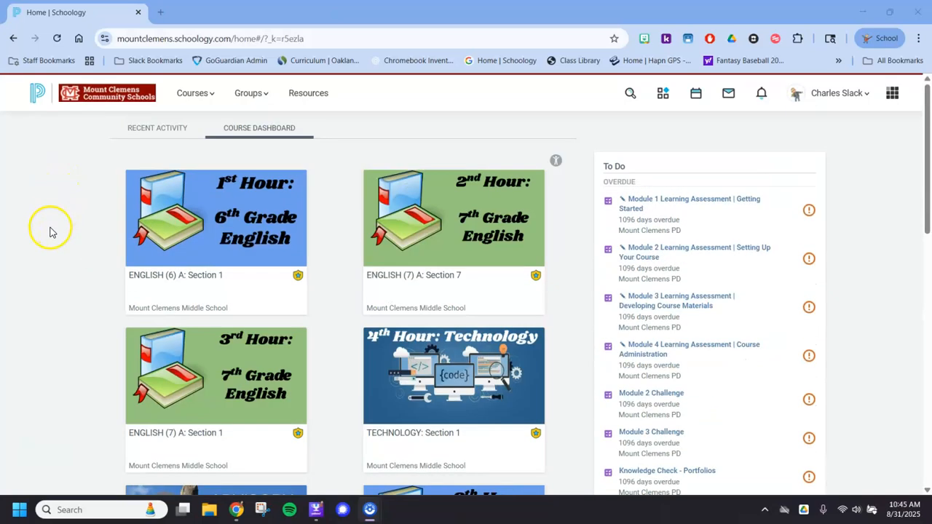
{"action": "left_click", "coordinate": [214, 219]}
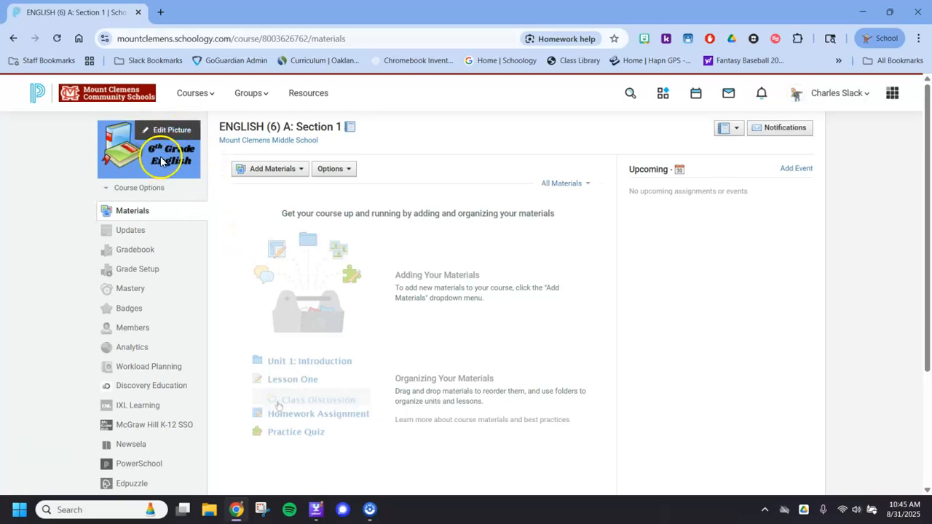
{"action": "left_click", "coordinate": [102, 95]}
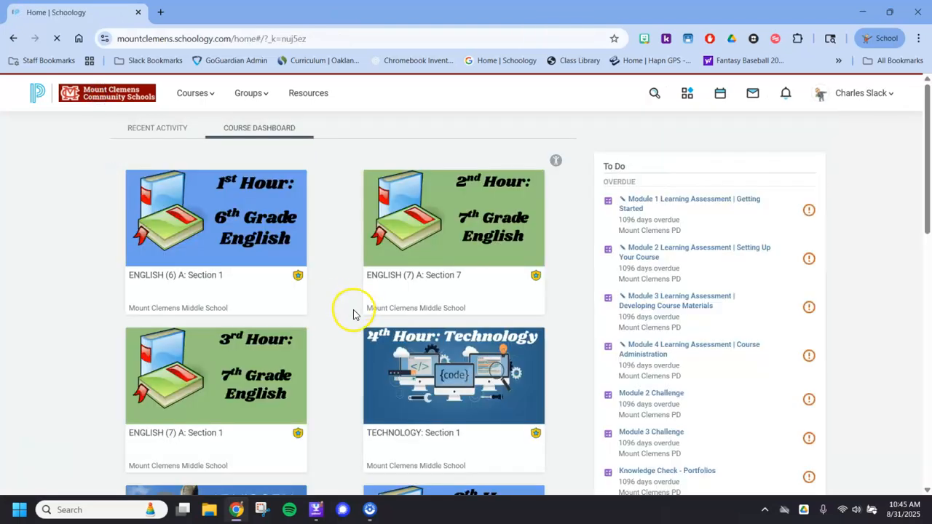
{"action": "scroll", "coordinate": [363, 307], "scroll_direction": "down", "scroll_amount": 2}
{"action": "scroll", "coordinate": [365, 309], "scroll_direction": "up", "scroll_amount": 2}
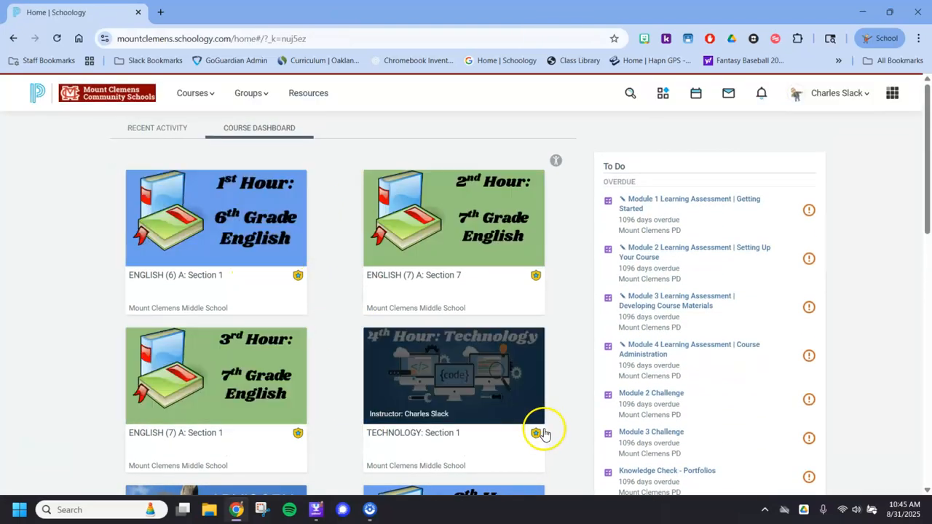
{"action": "scroll", "coordinate": [313, 343], "scroll_direction": "down", "scroll_amount": 2}
{"action": "scroll", "coordinate": [316, 349], "scroll_direction": "up", "scroll_amount": 2}
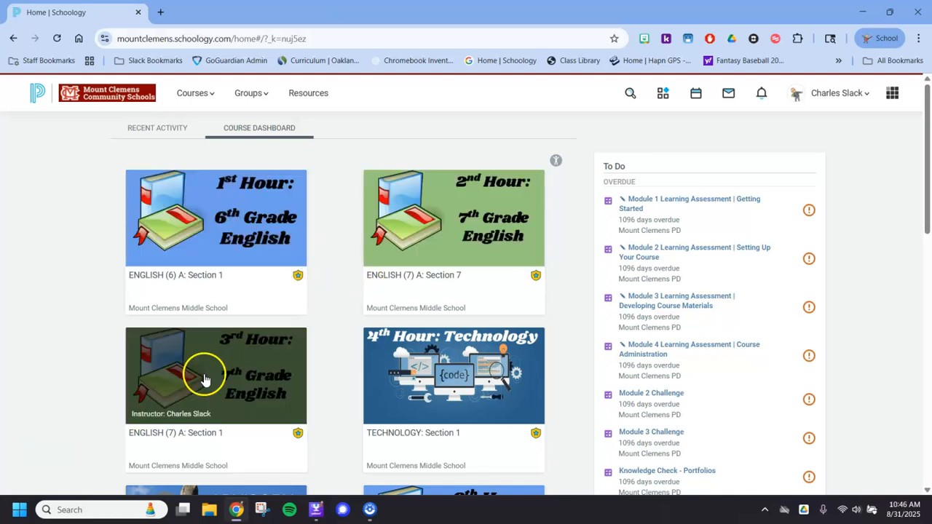
{"action": "scroll", "coordinate": [333, 293], "scroll_direction": "down", "scroll_amount": 2}
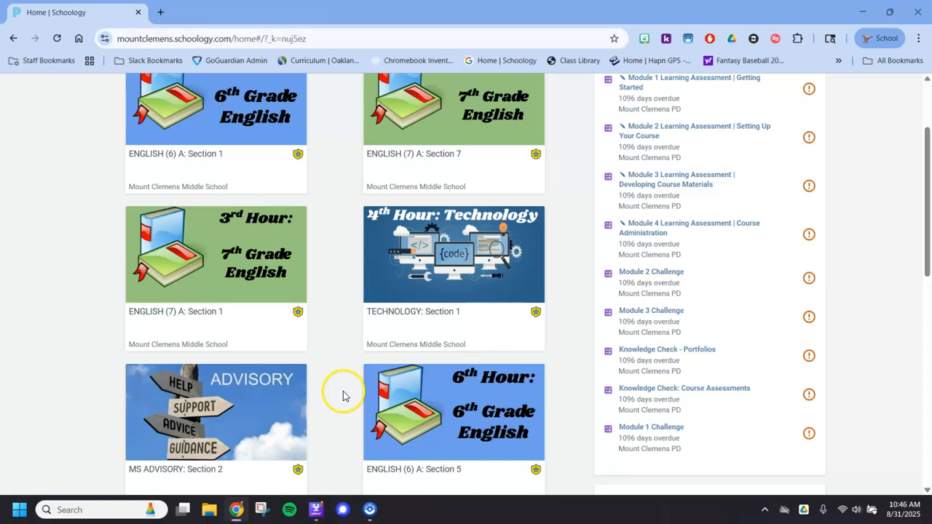
{"action": "scroll", "coordinate": [320, 372], "scroll_direction": "up", "scroll_amount": 2}
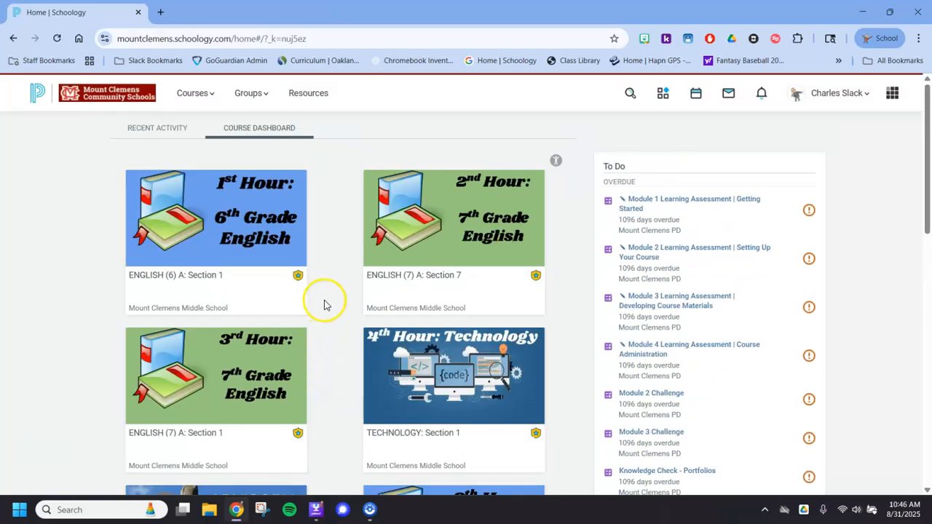
- Open the 1st Hour 6th Grade English course and go to its Grade Setup page
{"action": "left_click", "coordinate": [218, 217]}
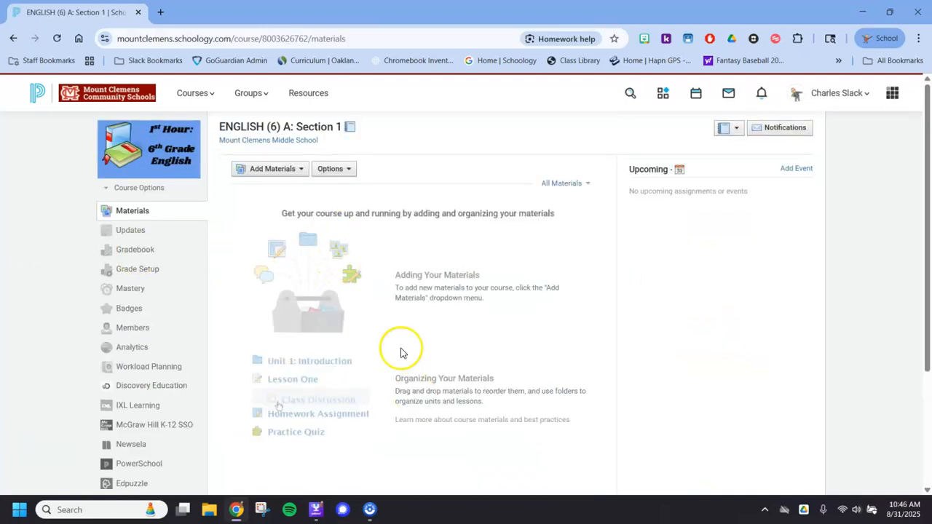
{"action": "scroll", "coordinate": [233, 342], "scroll_direction": "down", "scroll_amount": 2}
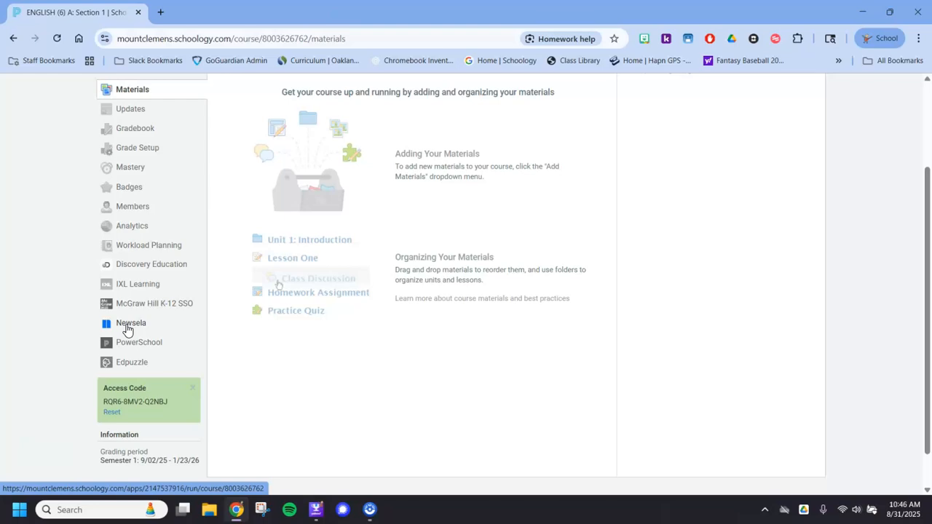
{"action": "scroll", "coordinate": [129, 327], "scroll_direction": "up", "scroll_amount": 2}
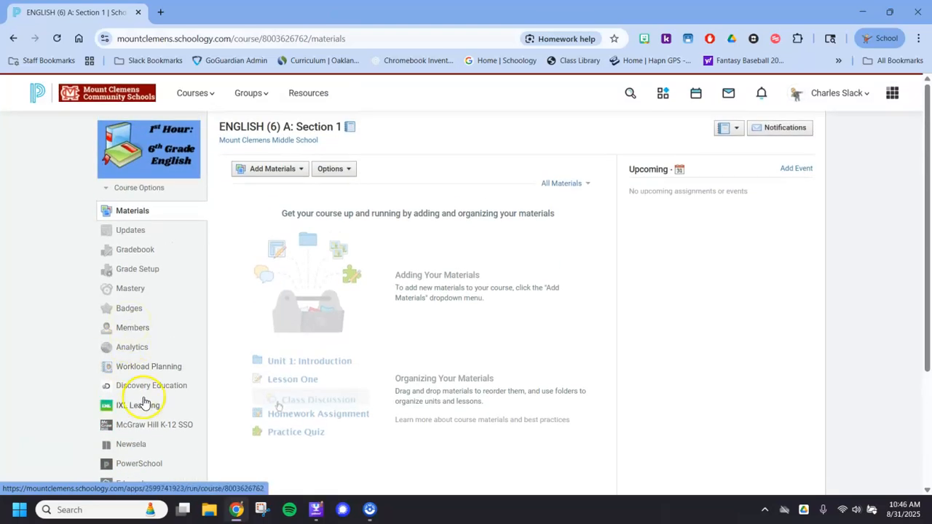
{"action": "left_click", "coordinate": [130, 271]}
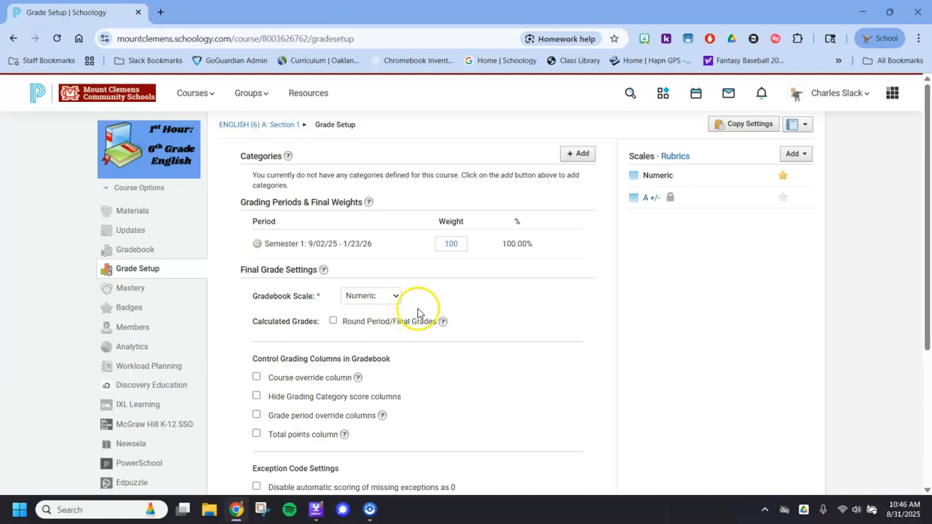
{"action": "left_click", "coordinate": [162, 15]}
{"action": "left_click_drag", "start_coordinate": [222, 15], "coordinate": [931, 72]}
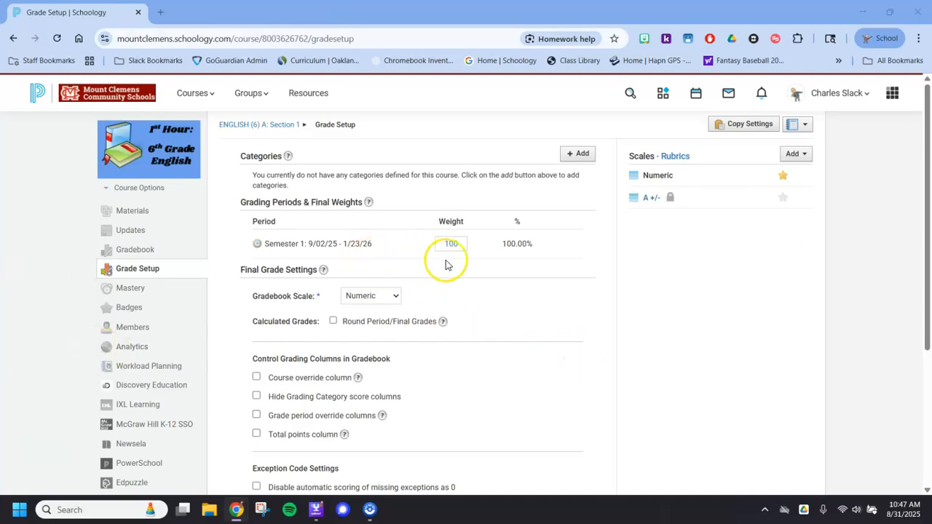
- Create a grading category named Classwork/Participation, calculated by total points with no lowest scores dropped
{"action": "left_click", "coordinate": [571, 157]}
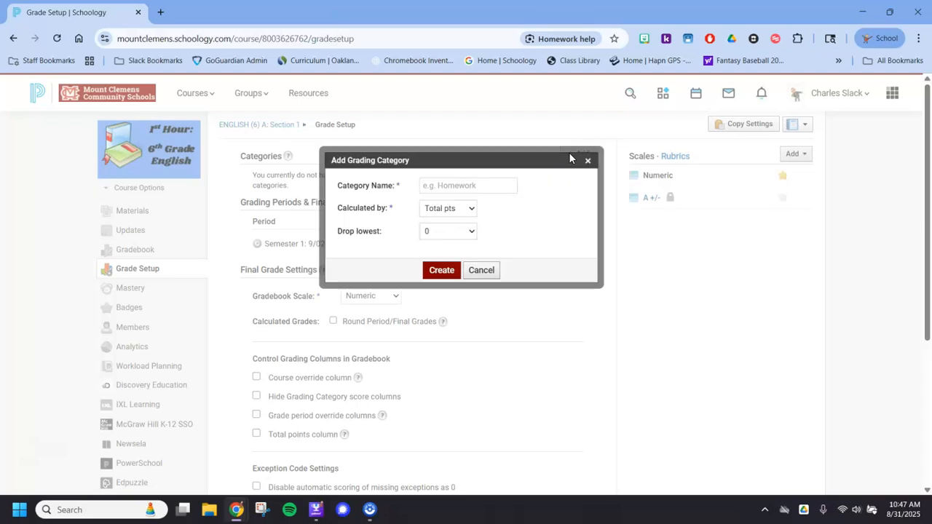
{"action": "left_click", "coordinate": [467, 185]}
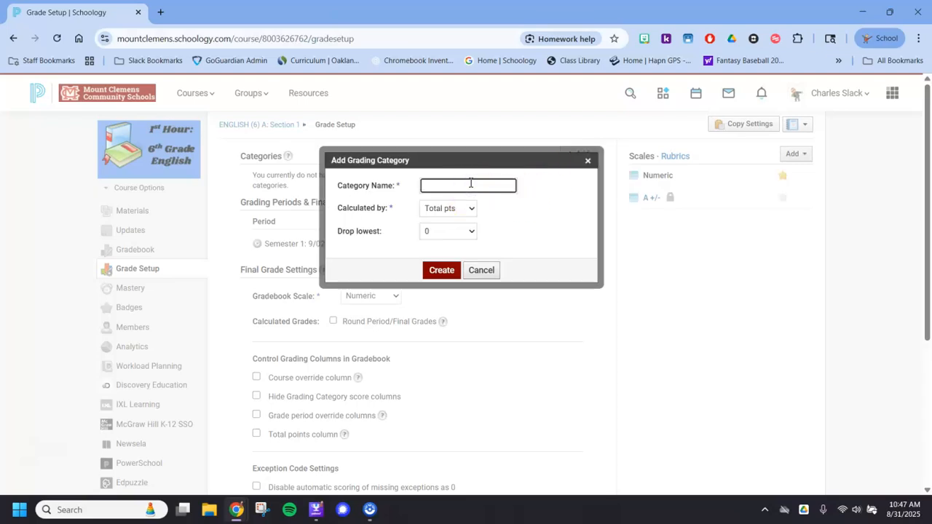
{"action": "type", "text": "Classwork"}
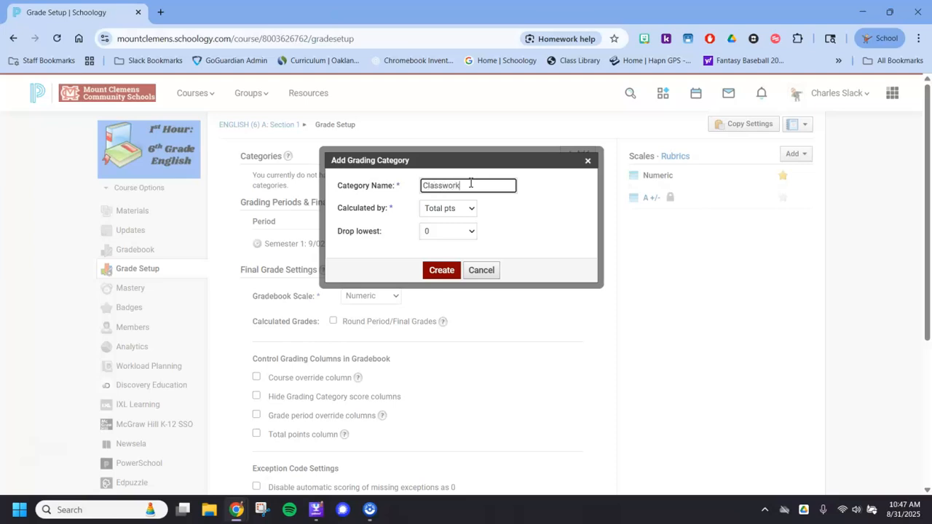
{"action": "type", "text": "/Participation"}
{"action": "left_click", "coordinate": [468, 209]}
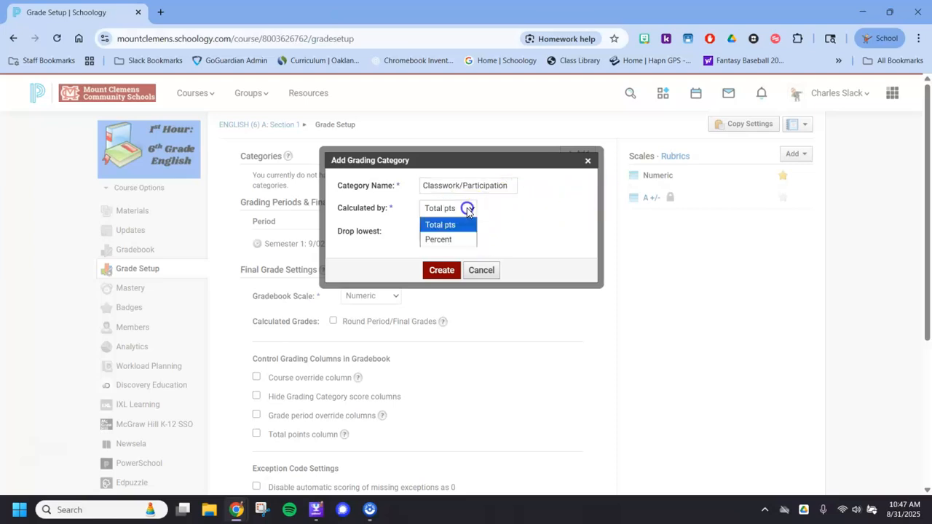
{"action": "left_click", "coordinate": [469, 210]}
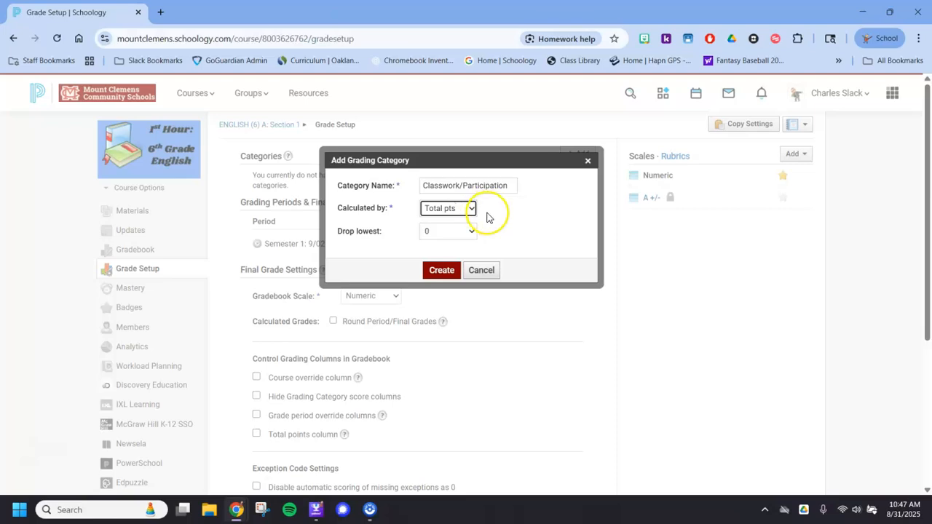
{"action": "left_click", "coordinate": [442, 272]}
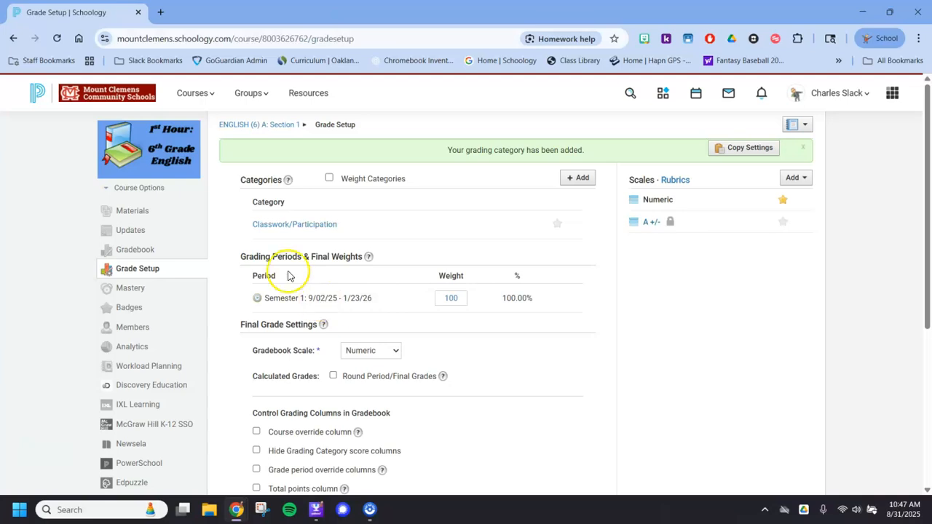
- Add a second grading category named Homework, keeping the total points calculation
{"action": "left_click", "coordinate": [329, 178]}
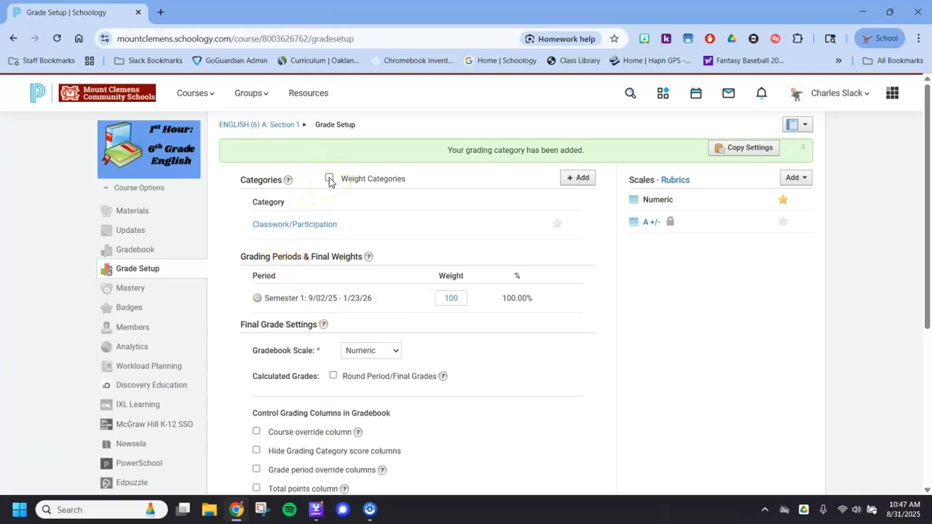
{"action": "left_click", "coordinate": [577, 178]}
{"action": "left_click", "coordinate": [452, 188]}
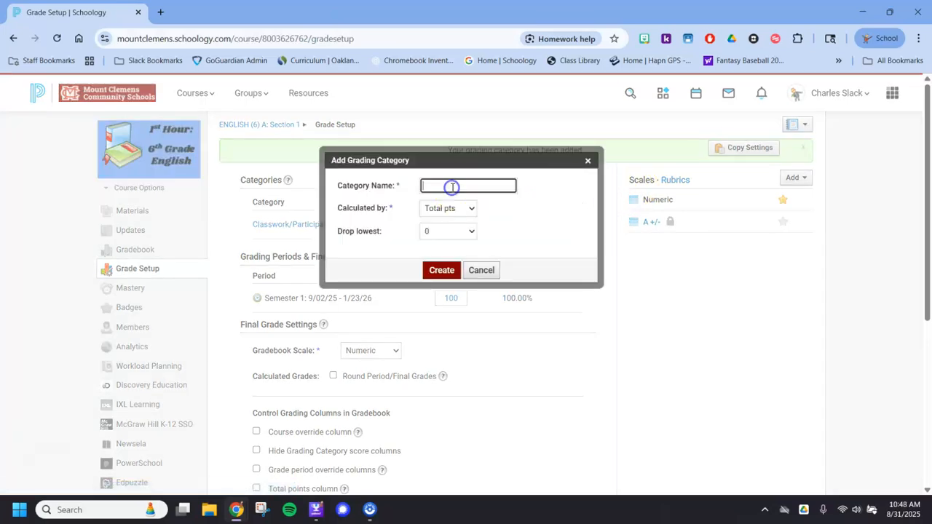
{"action": "type", "text": "Homework"}
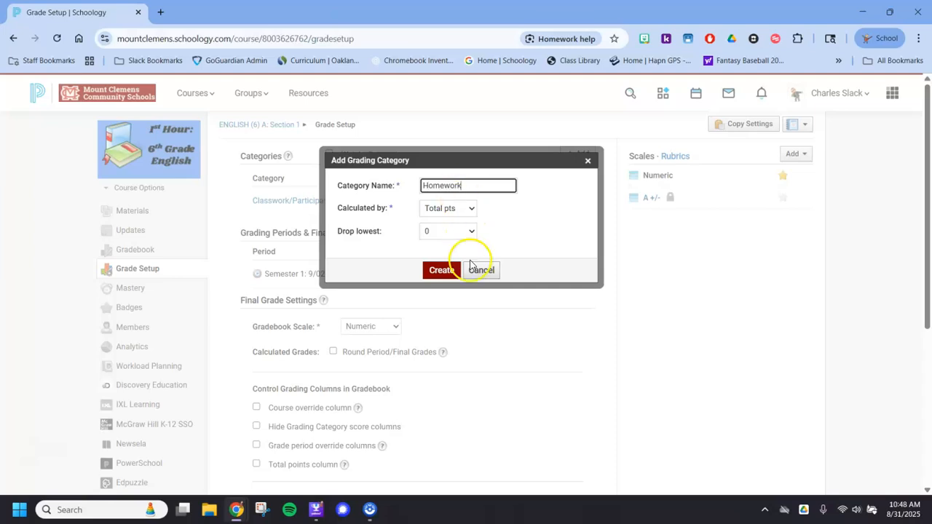
{"action": "left_click", "coordinate": [437, 270]}
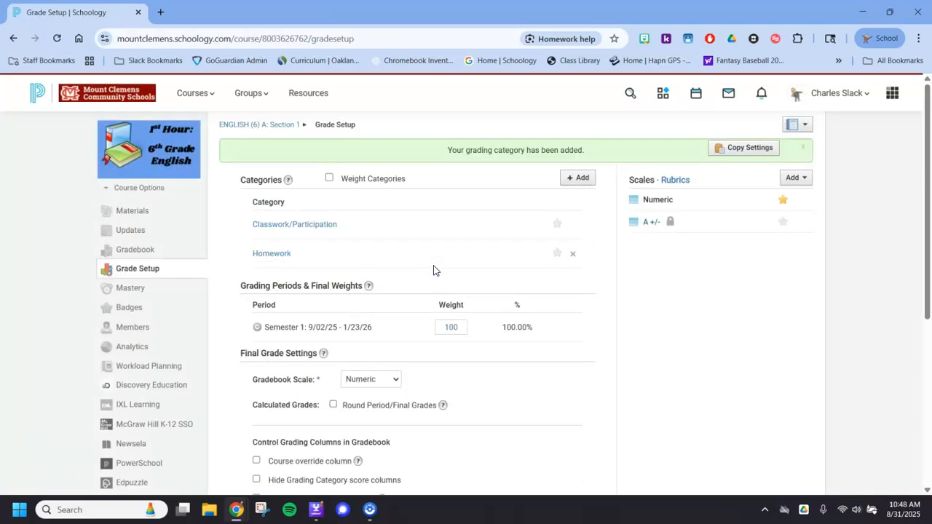
- Add a grading category named Project, keeping the total points calculation
{"action": "left_click", "coordinate": [574, 178]}
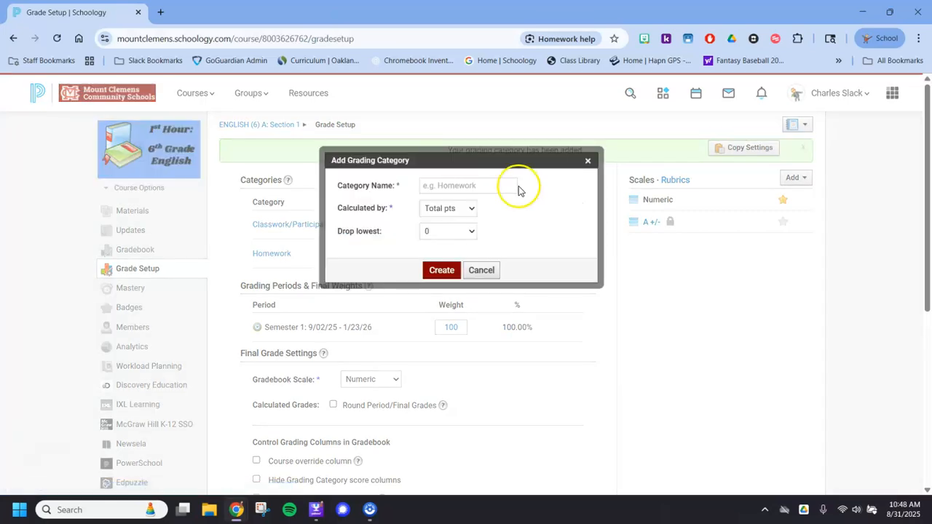
{"action": "left_click", "coordinate": [486, 185]}
{"action": "type", "text": "Project"}
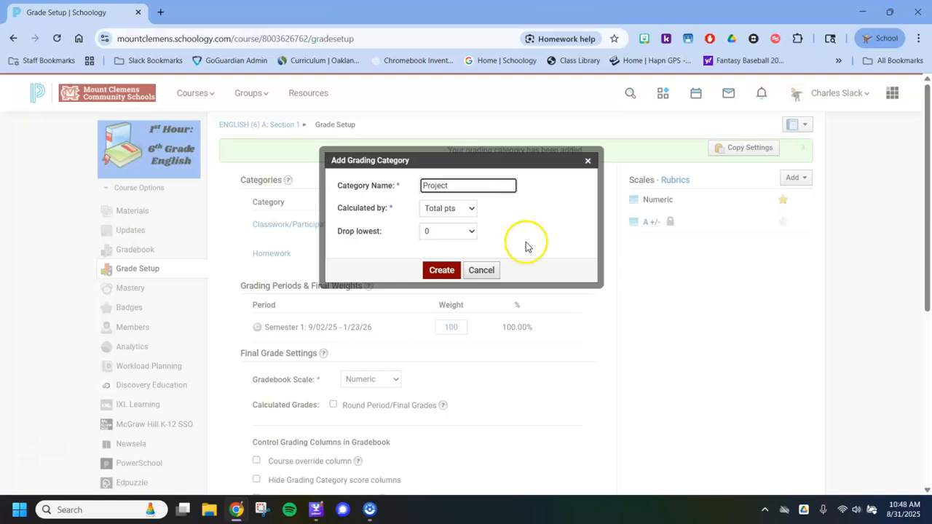
{"action": "left_click", "coordinate": [441, 270]}
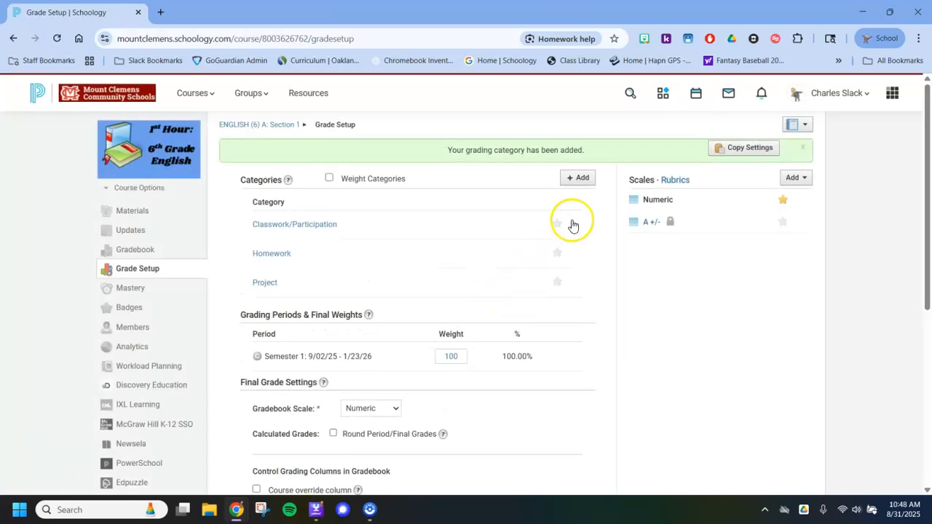
- Add a grading category named Test, keeping the total points calculation
{"action": "left_click", "coordinate": [583, 179]}
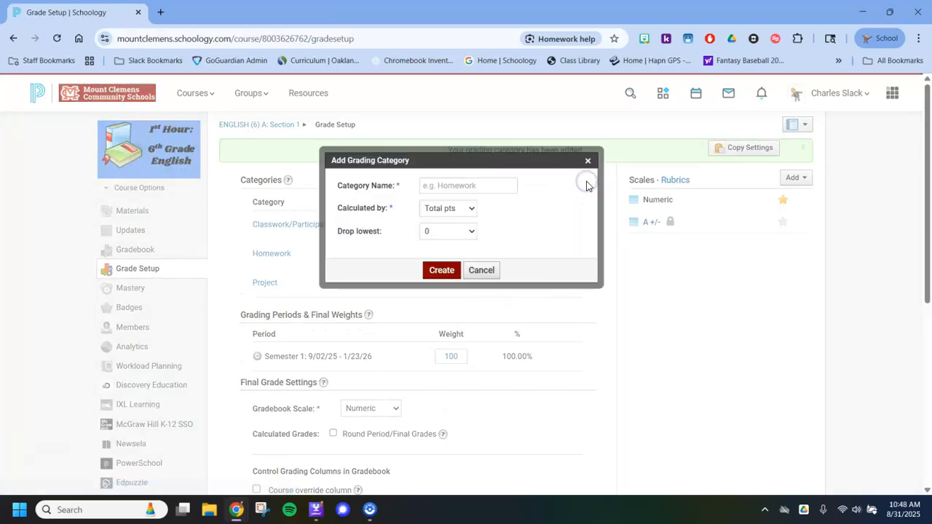
{"action": "left_click", "coordinate": [492, 185]}
{"action": "type", "text": "Test"}
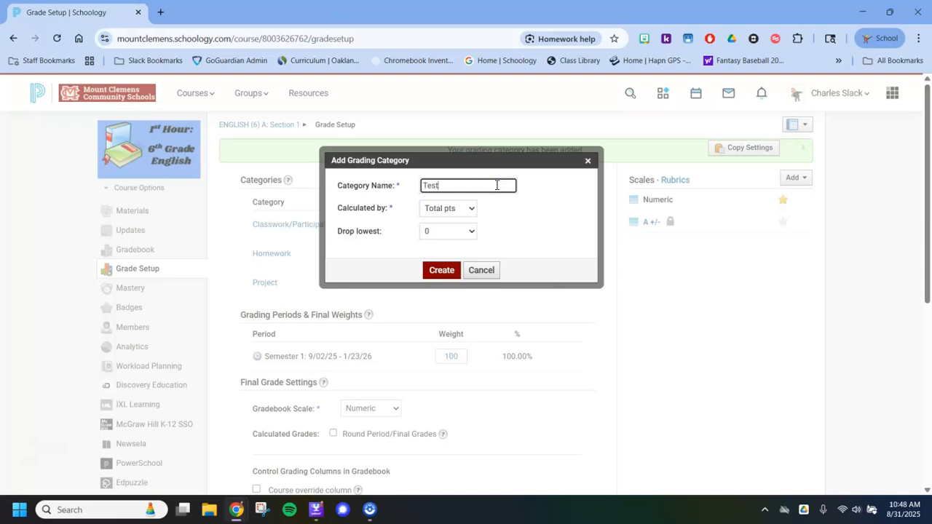
{"action": "left_click", "coordinate": [439, 269]}
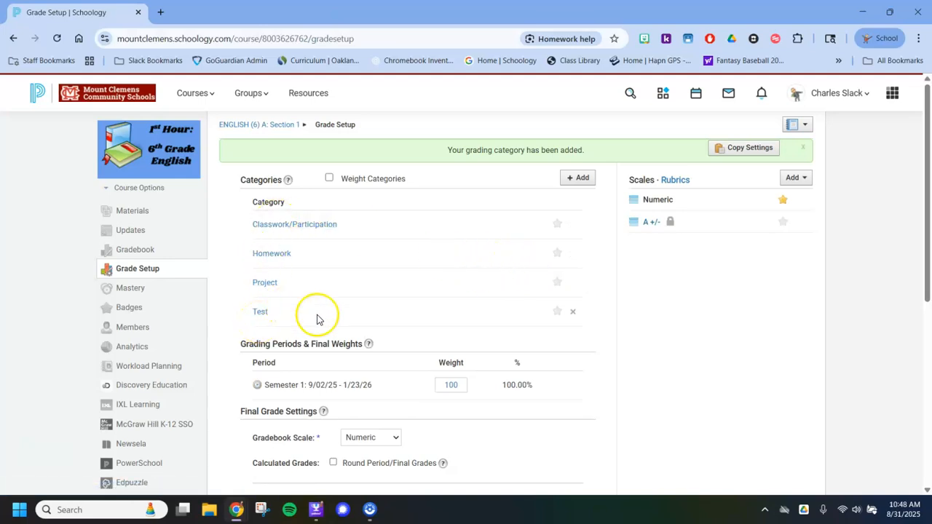
- Enable category weighting and set the weights of Classwork/Participation and Homework to 15 each
{"action": "left_click", "coordinate": [329, 179]}
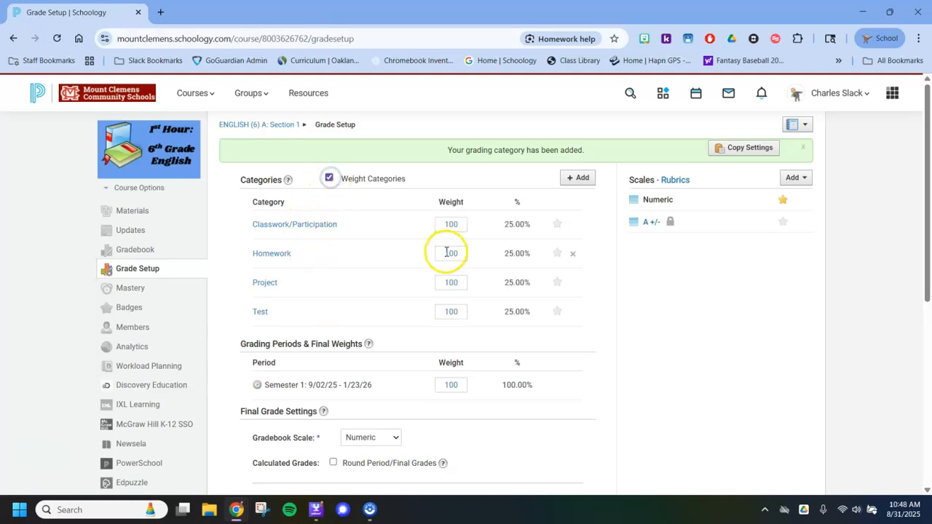
{"action": "left_click", "coordinate": [460, 226]}
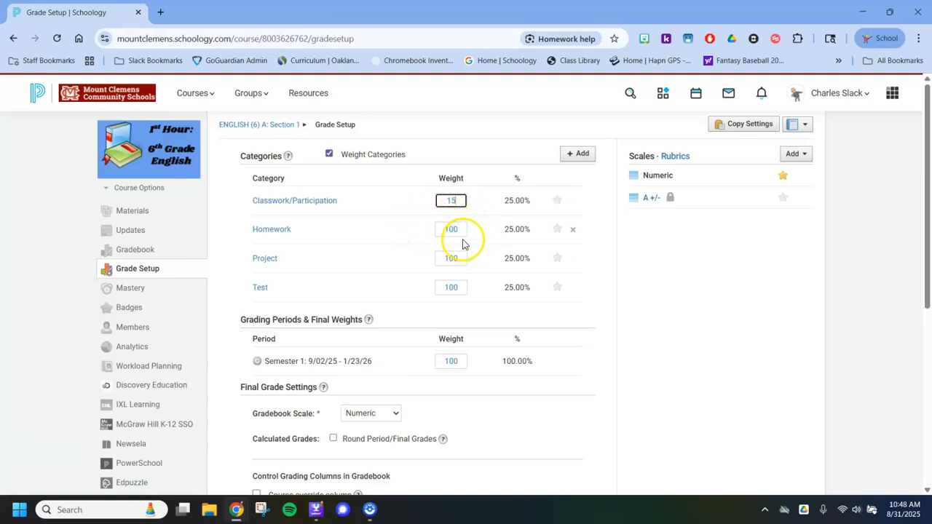
{"action": "left_click", "coordinate": [462, 228]}
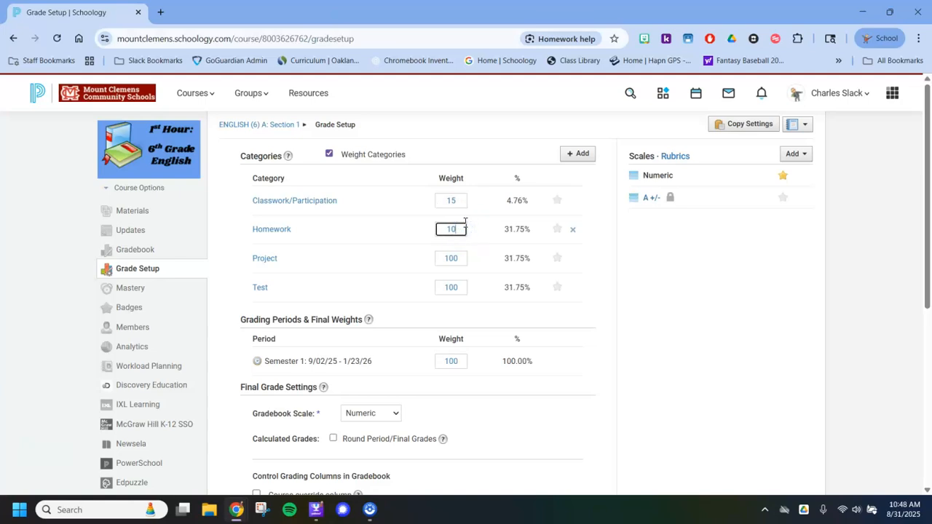
{"action": "type", "text": "15"}
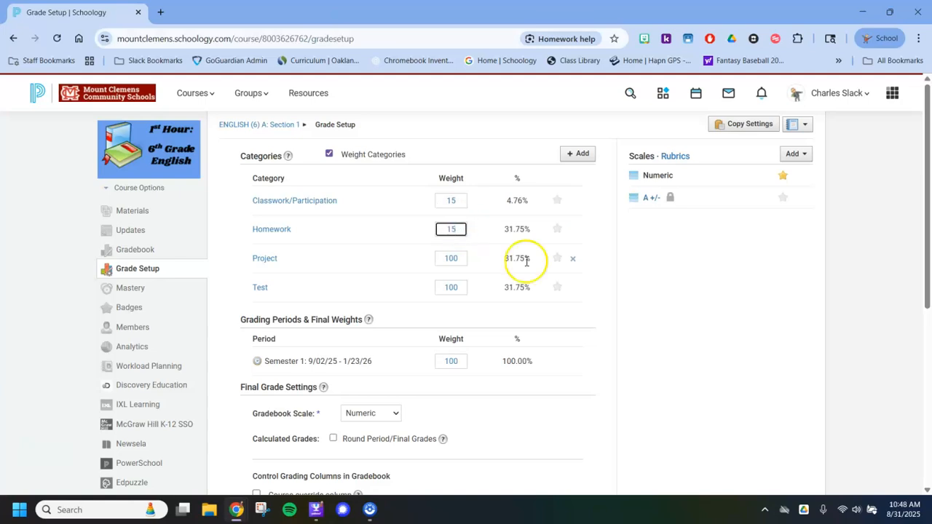
- Set the weight of the Project category to 30 and the Test category to 40
{"action": "left_click", "coordinate": [459, 257]}
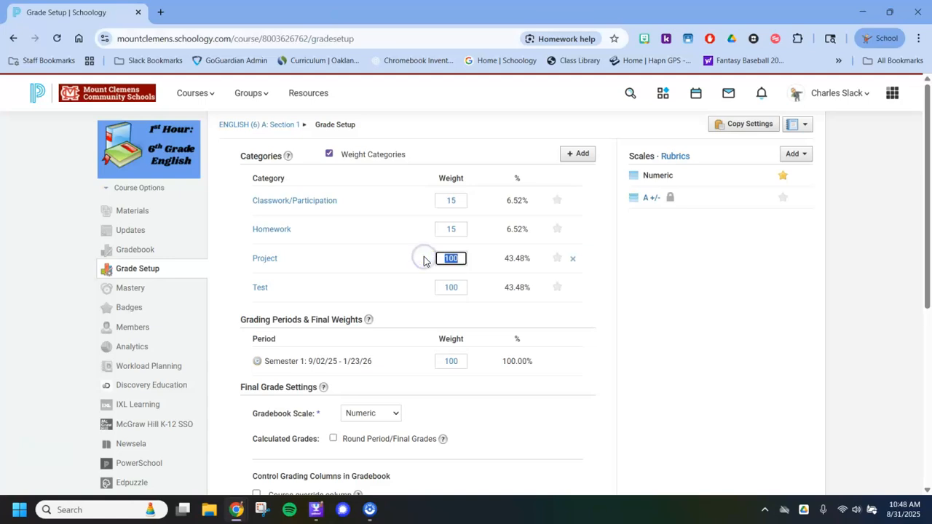
{"action": "left_click", "coordinate": [457, 287]}
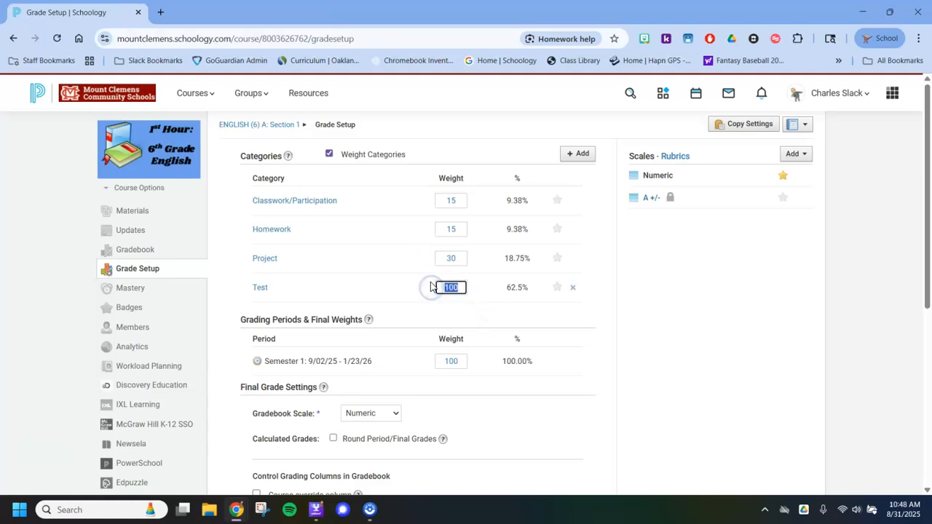
{"action": "type", "text": "40"}
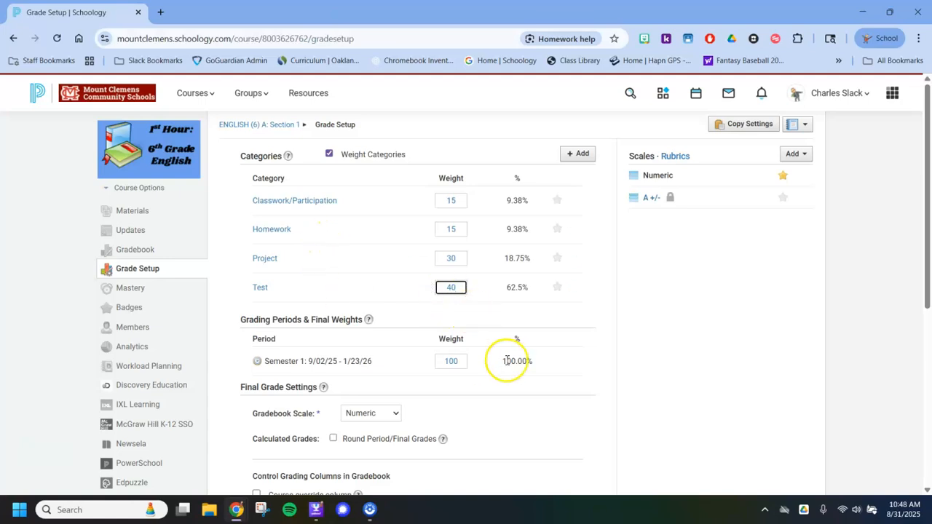
{"action": "left_click", "coordinate": [373, 282]}
- Review the final grade, grading column and visibility settings, and save the grade setup changes
{"action": "scroll", "coordinate": [371, 282], "scroll_direction": "down", "scroll_amount": 1}
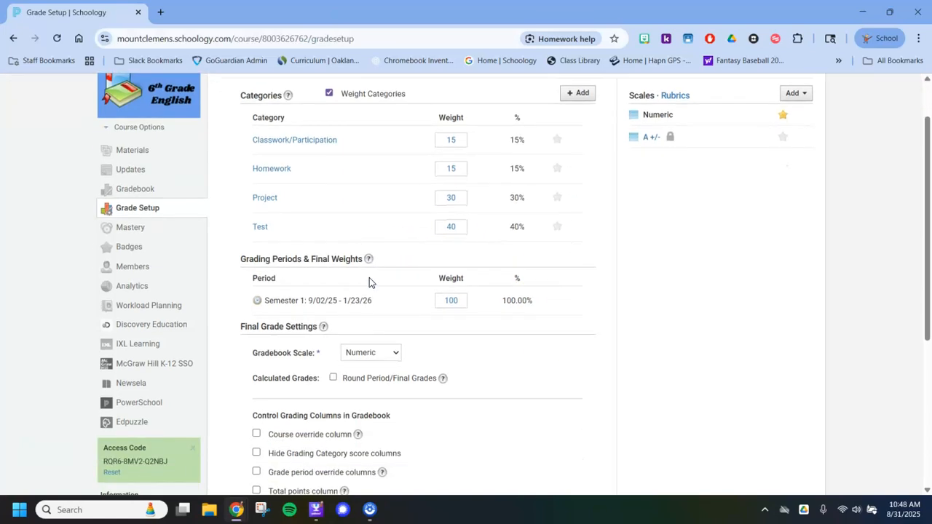
{"action": "scroll", "coordinate": [401, 204], "scroll_direction": "down", "scroll_amount": 3}
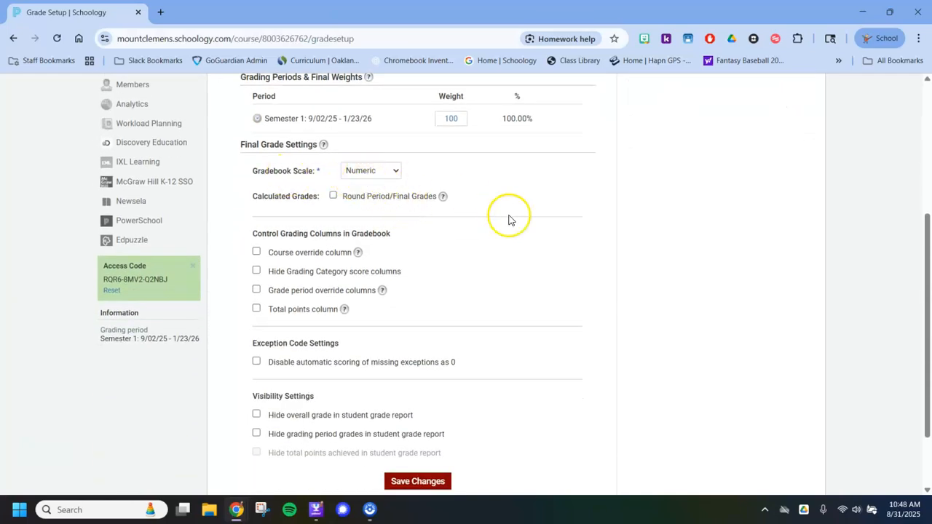
{"action": "scroll", "coordinate": [508, 218], "scroll_direction": "down", "scroll_amount": 1}
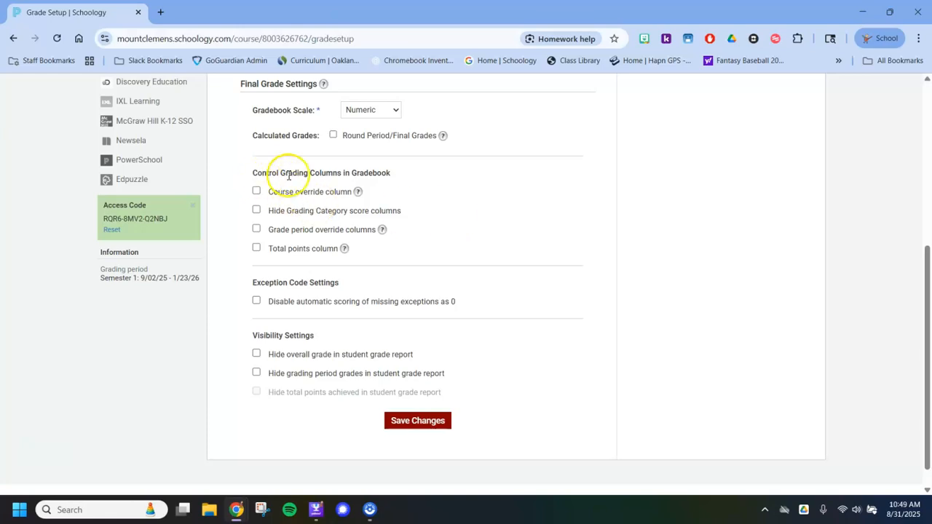
{"action": "scroll", "coordinate": [364, 341], "scroll_direction": "up", "scroll_amount": 5}
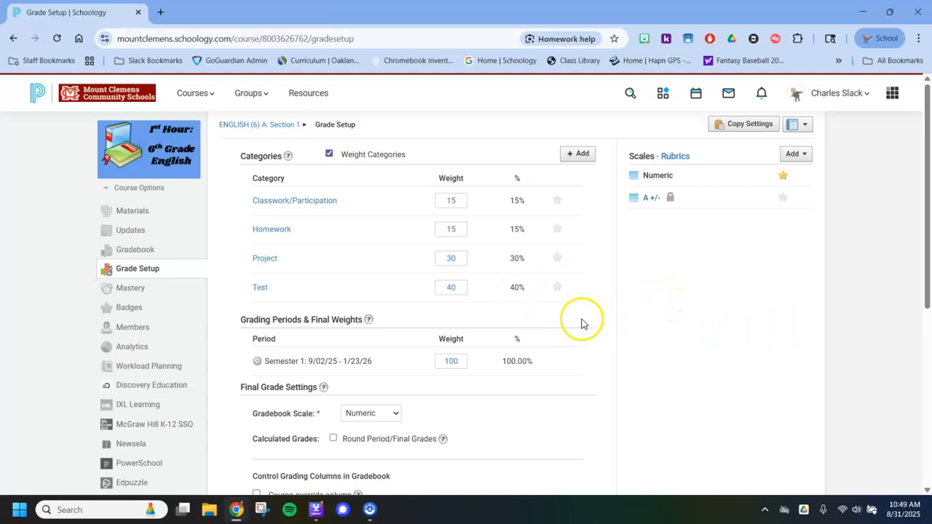
{"action": "scroll", "coordinate": [481, 273], "scroll_direction": "down", "scroll_amount": 5}
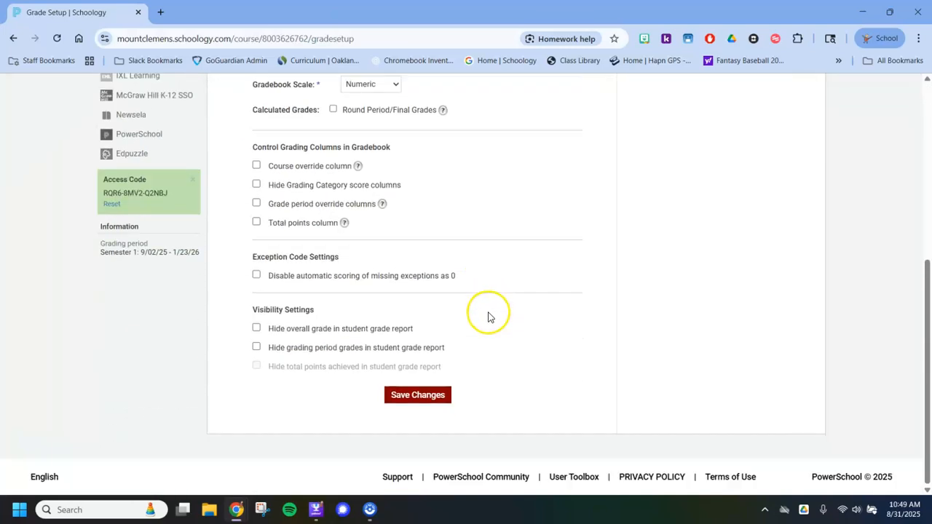
{"action": "left_click", "coordinate": [410, 395]}
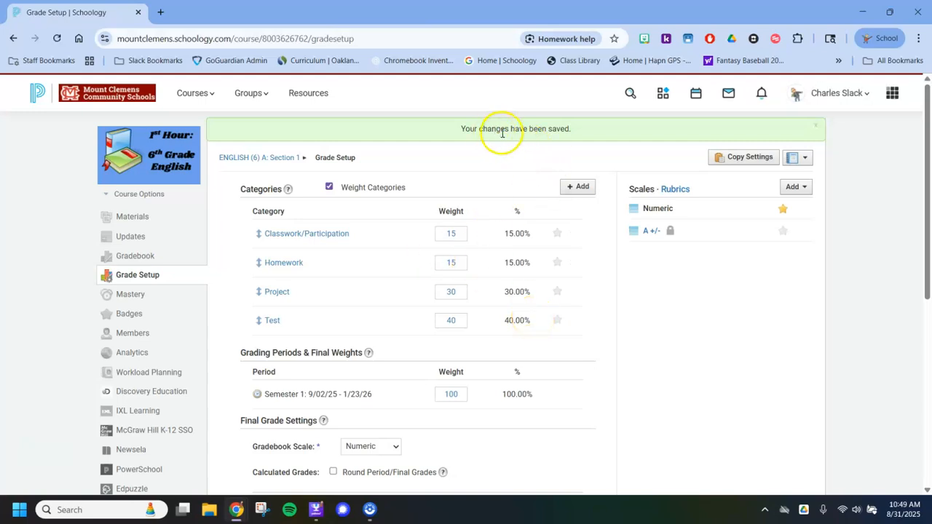
- Open the configuration of the course's PowerSchool app at its Define Categories section
{"action": "scroll", "coordinate": [455, 226], "scroll_direction": "down", "scroll_amount": 2}
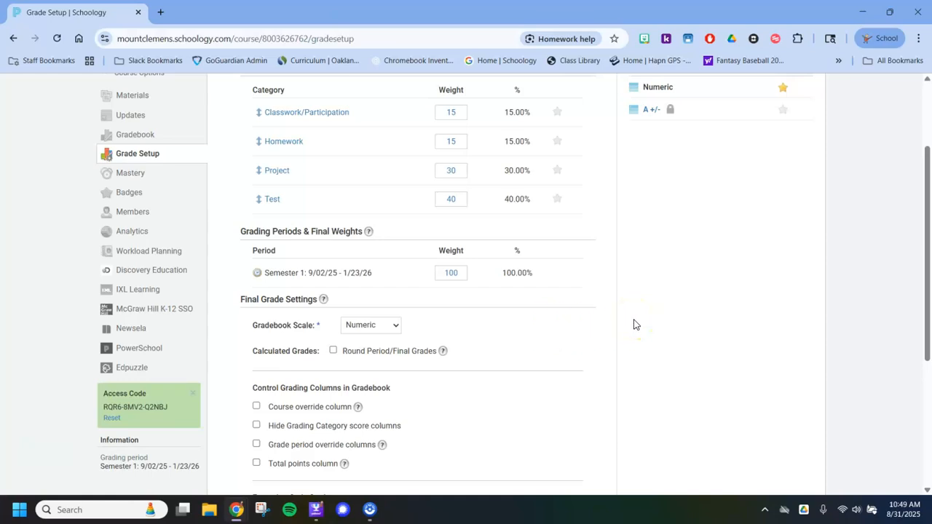
{"action": "left_click", "coordinate": [591, 345]}
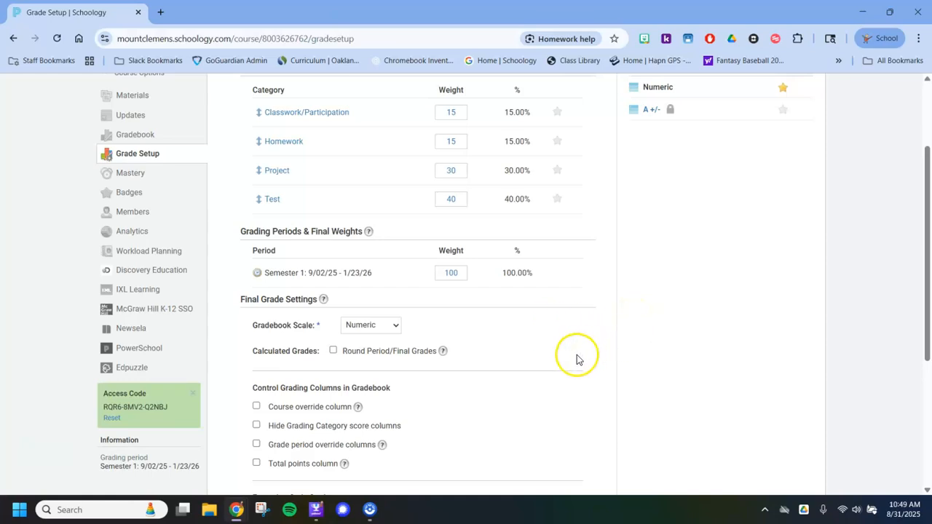
{"action": "scroll", "coordinate": [561, 362], "scroll_direction": "down", "scroll_amount": 3}
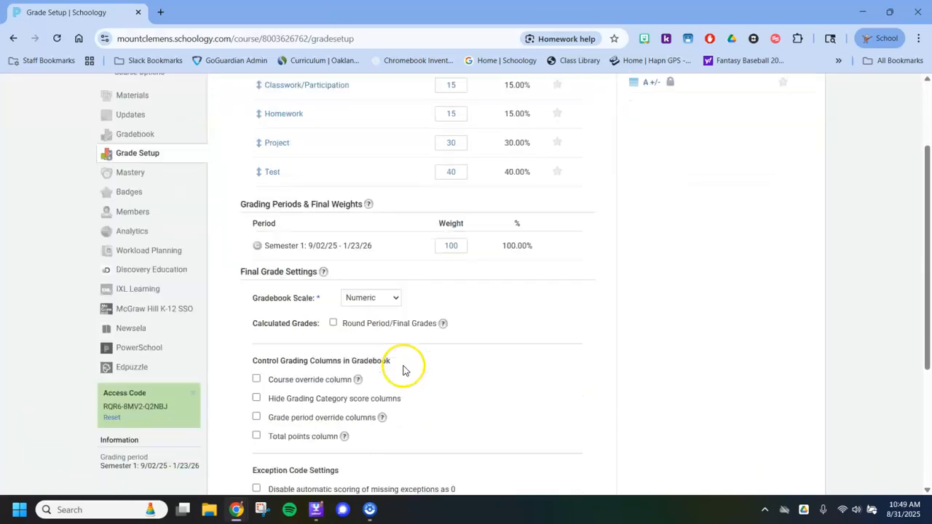
{"action": "left_click", "coordinate": [129, 282]}
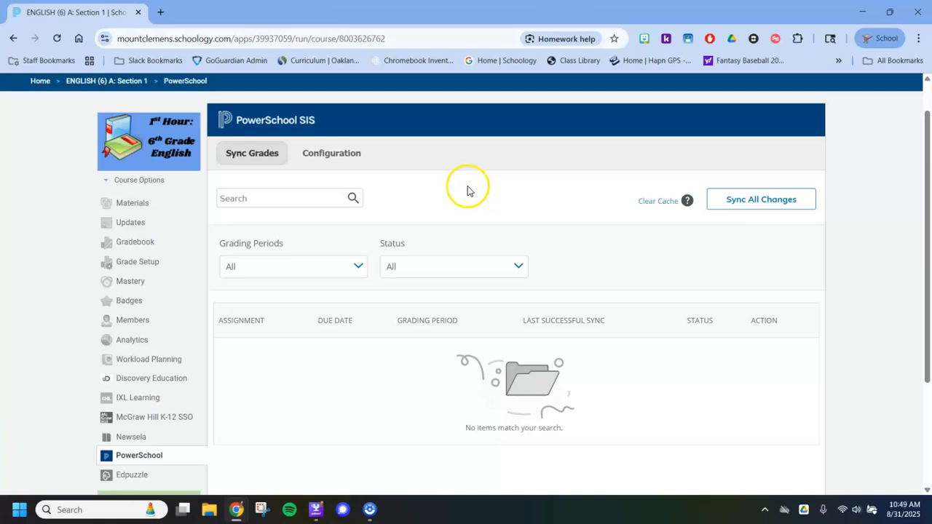
{"action": "left_click", "coordinate": [336, 153]}
{"action": "scroll", "coordinate": [517, 159], "scroll_direction": "down", "scroll_amount": 3}
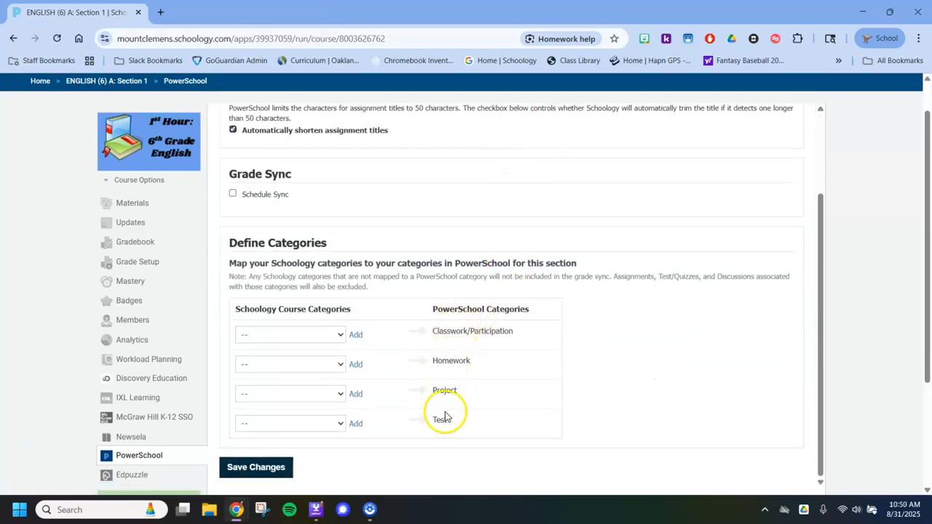
- Map the Schoology categories Classwork/Participation and Homework to the PowerSchool categories of the same names
{"action": "left_click", "coordinate": [341, 335]}
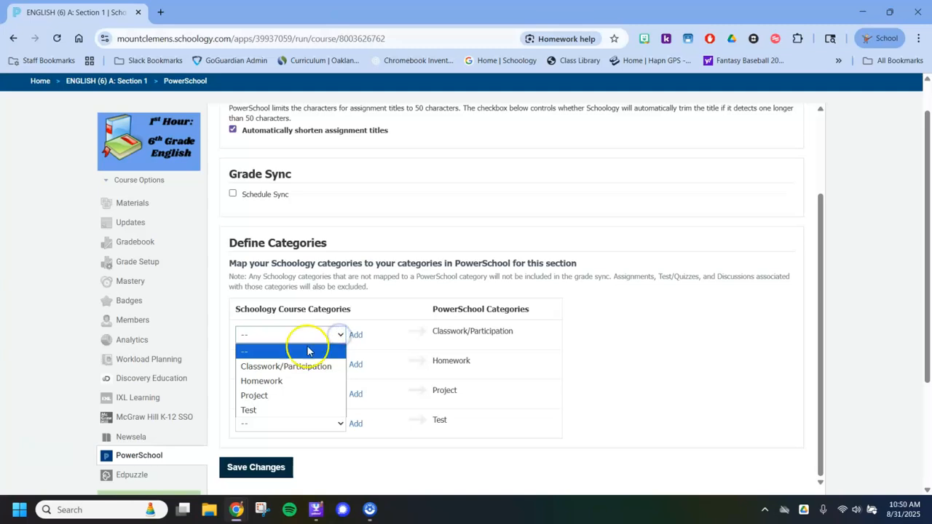
{"action": "left_click", "coordinate": [392, 313]}
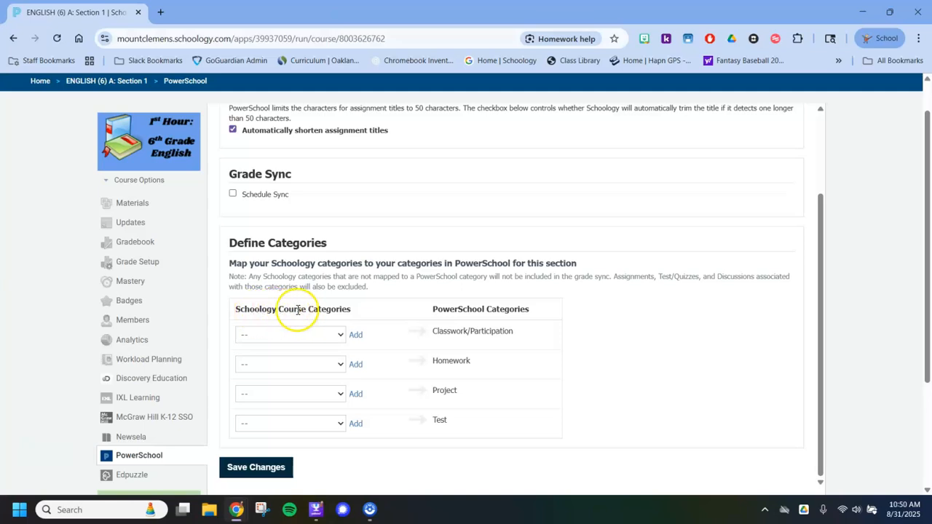
{"action": "left_click", "coordinate": [342, 335]}
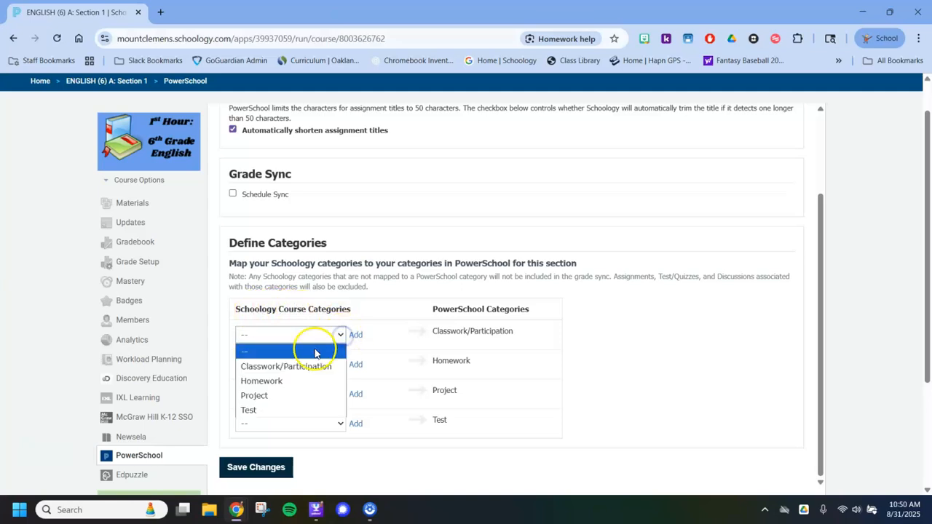
{"action": "left_click", "coordinate": [301, 367]}
{"action": "left_click", "coordinate": [340, 365]}
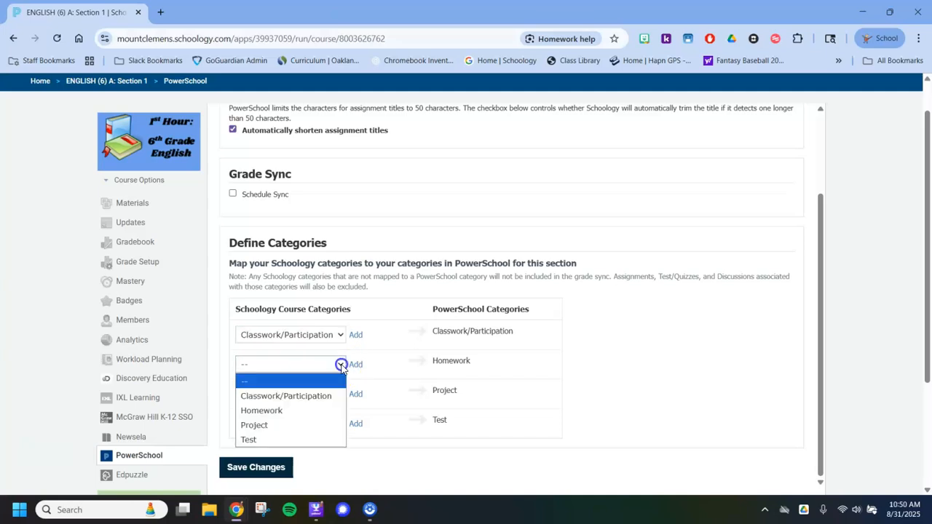
{"action": "left_click", "coordinate": [280, 410]}
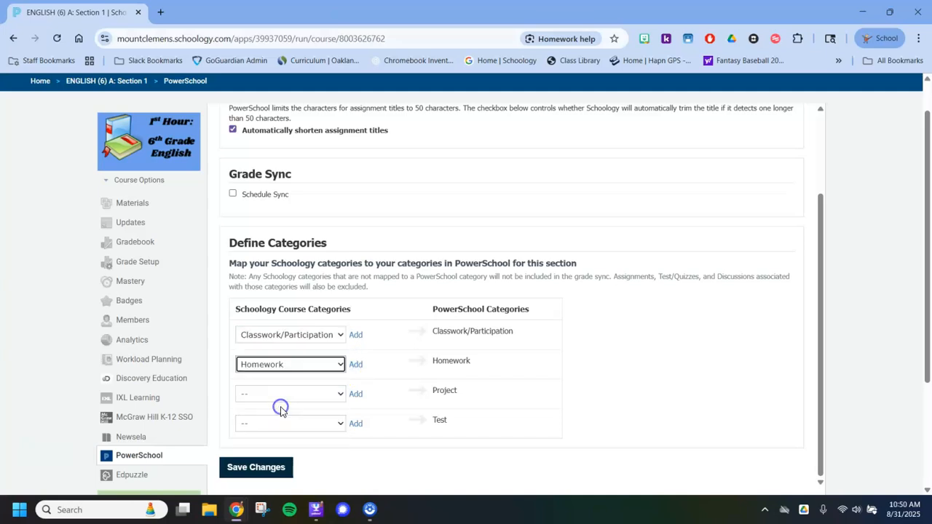
- Map the Schoology categories Project and Test to their matching PowerSchool categories and save the configuration
{"action": "left_click", "coordinate": [340, 394]}
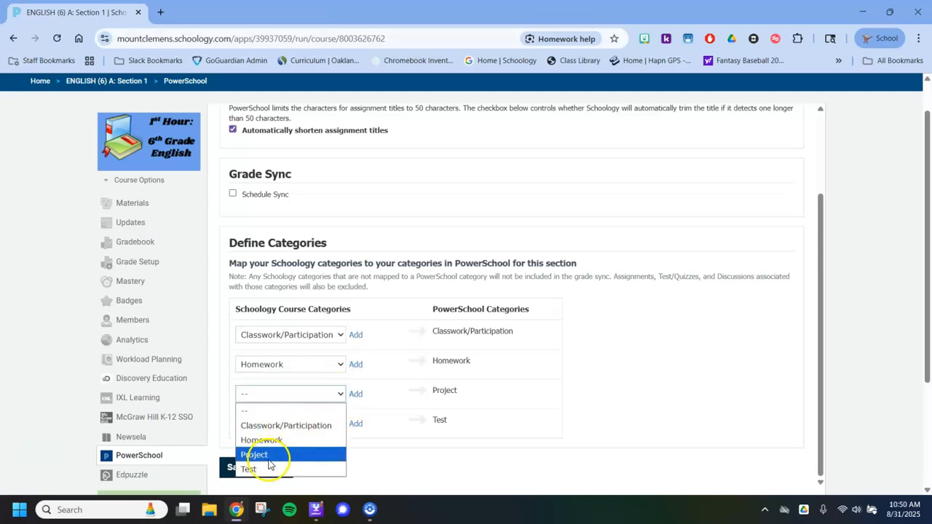
{"action": "left_click", "coordinate": [269, 458]}
{"action": "left_click", "coordinate": [340, 423]}
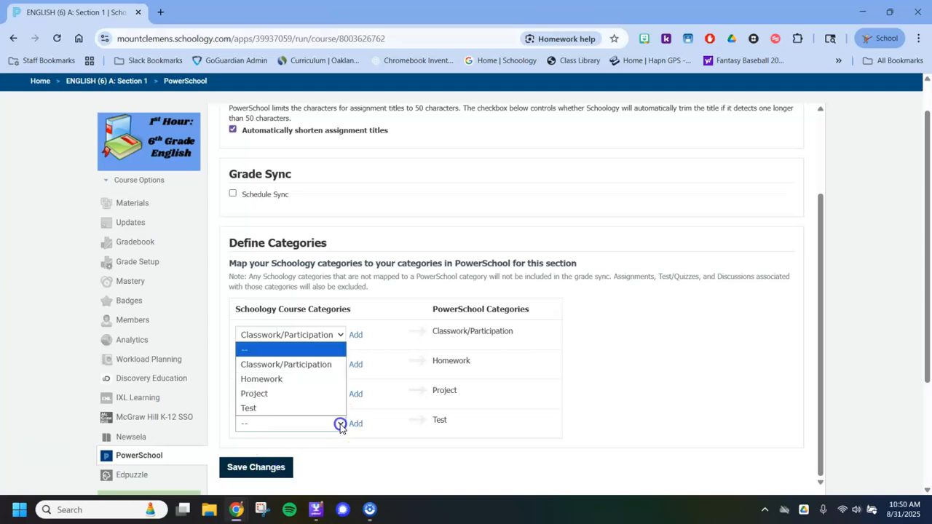
{"action": "left_click", "coordinate": [272, 408]}
{"action": "scroll", "coordinate": [389, 222], "scroll_direction": "up", "scroll_amount": 1}
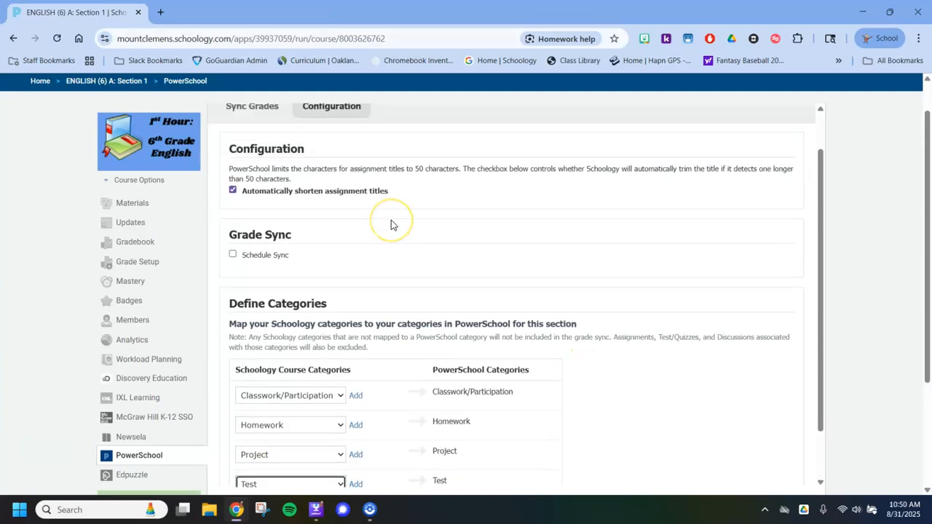
{"action": "scroll", "coordinate": [390, 225], "scroll_direction": "down", "scroll_amount": 1}
{"action": "left_click", "coordinate": [255, 466]}
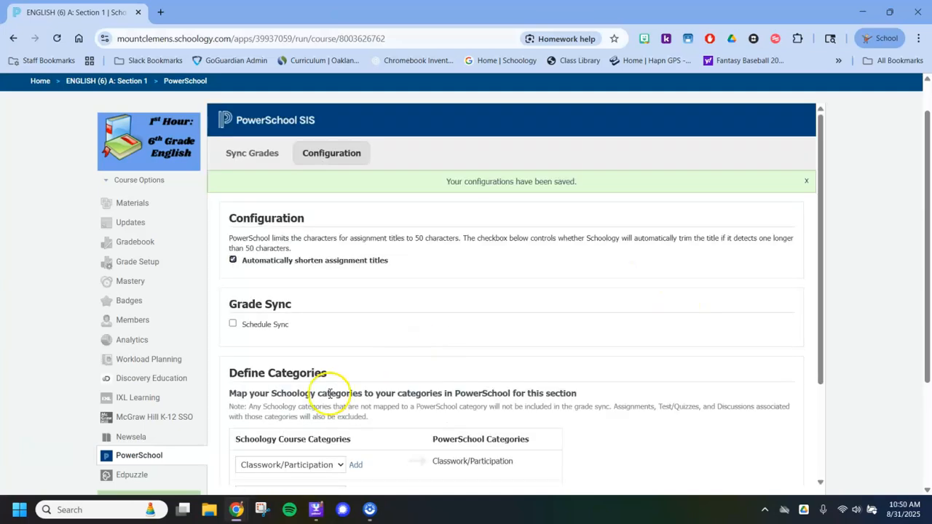
- Check the saved category mapping and look over the PowerSchool Sync Grades page
{"action": "scroll", "coordinate": [486, 291], "scroll_direction": "down", "scroll_amount": 2}
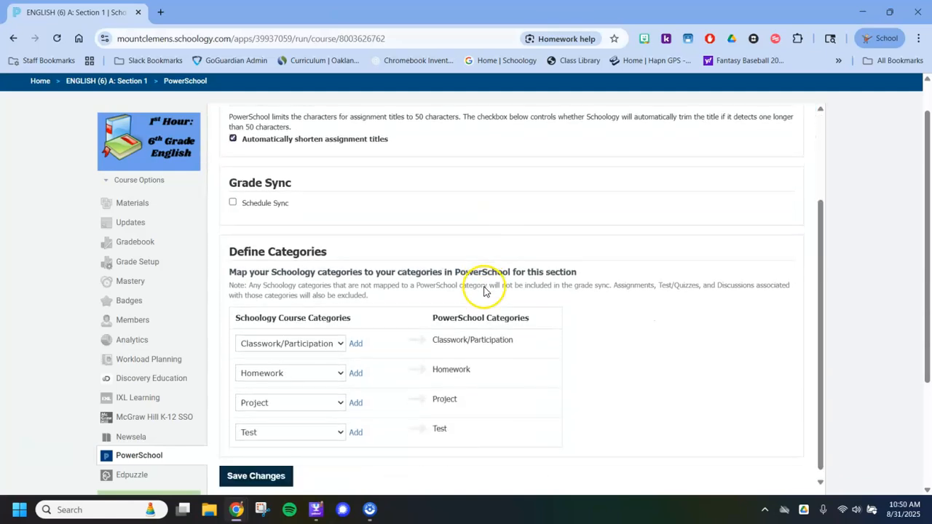
{"action": "scroll", "coordinate": [415, 194], "scroll_direction": "up", "scroll_amount": 2}
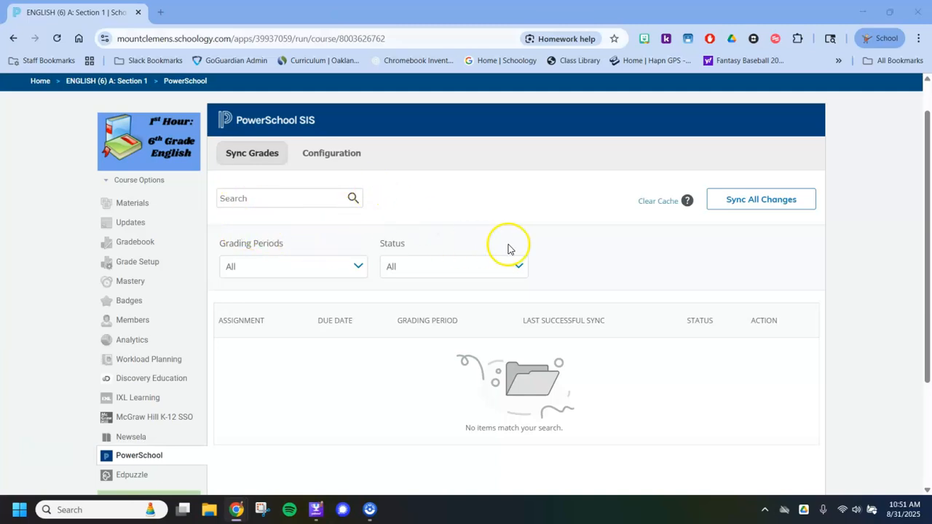
{"action": "scroll", "coordinate": [482, 318], "scroll_direction": "down", "scroll_amount": 2}
{"action": "scroll", "coordinate": [484, 327], "scroll_direction": "up", "scroll_amount": 3}
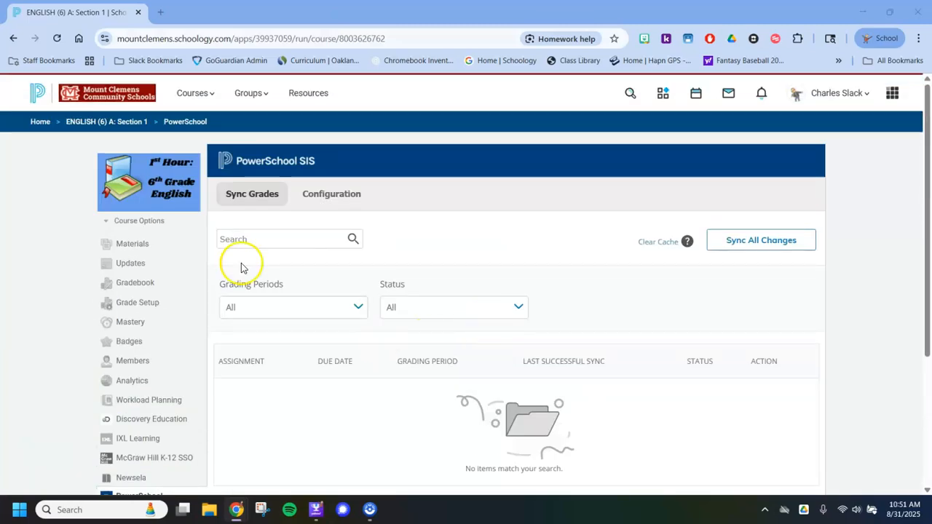
- Open the Grade Setup of the 2nd Hour 7th Grade English course from the course dashboard
{"action": "left_click", "coordinate": [126, 108]}
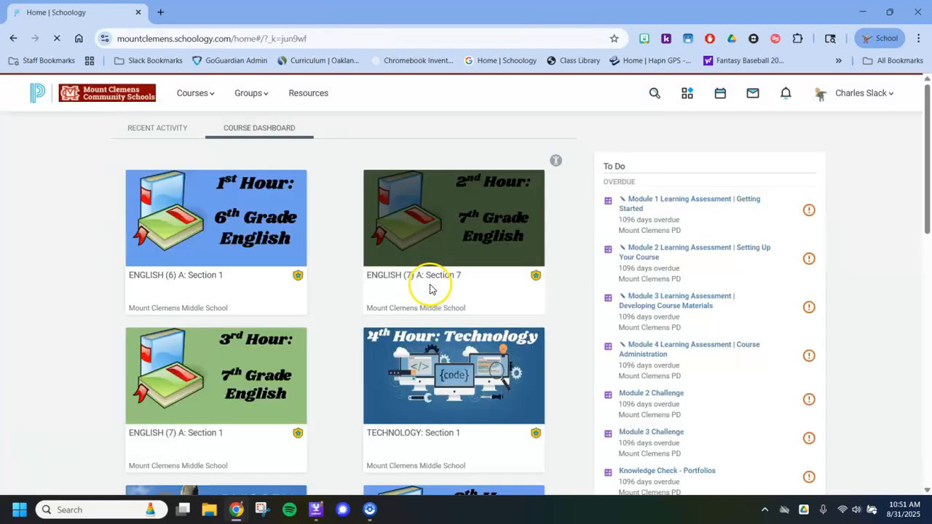
{"action": "left_click", "coordinate": [461, 221]}
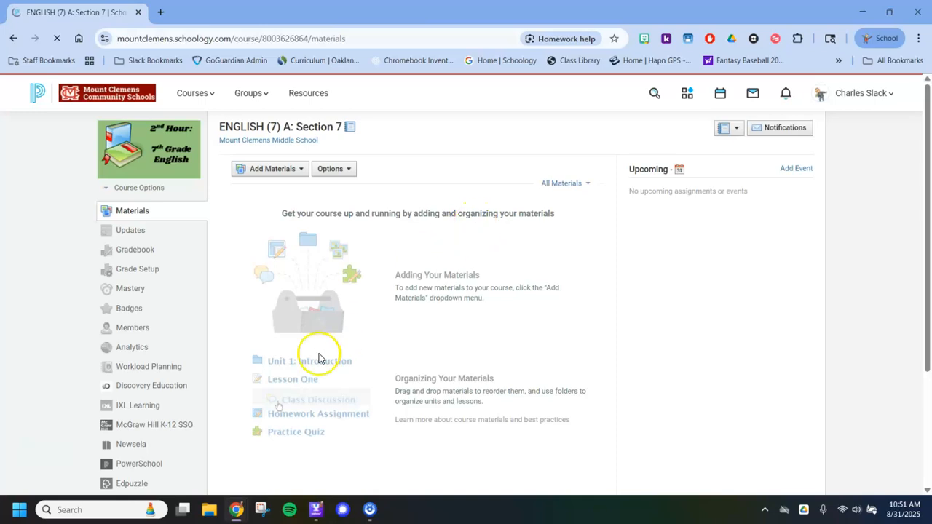
{"action": "left_click", "coordinate": [129, 271]}
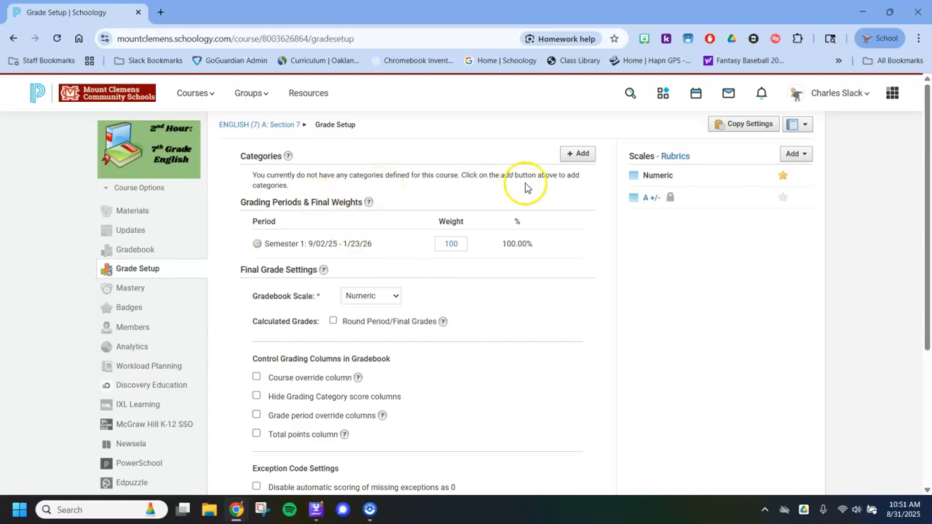
- Copy the categories, grading scales and rubrics to ENGLISH (6) Sections 1 and 5, ENGLISH (7) Section 1, MS ADVISORY Section 2 and TECHNOLOGY Section 1
{"action": "left_click", "coordinate": [738, 124]}
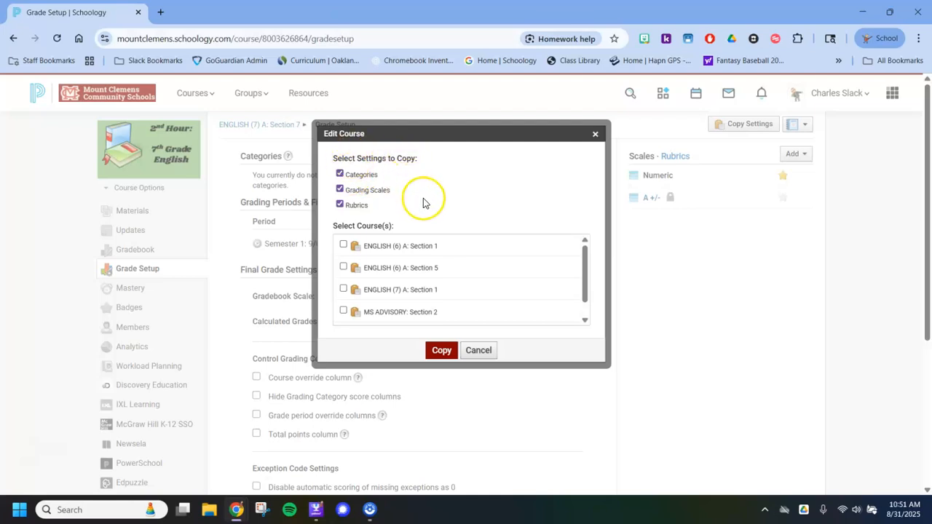
{"action": "scroll", "coordinate": [447, 284], "scroll_direction": "down", "scroll_amount": 1}
{"action": "scroll", "coordinate": [447, 286], "scroll_direction": "up", "scroll_amount": 1}
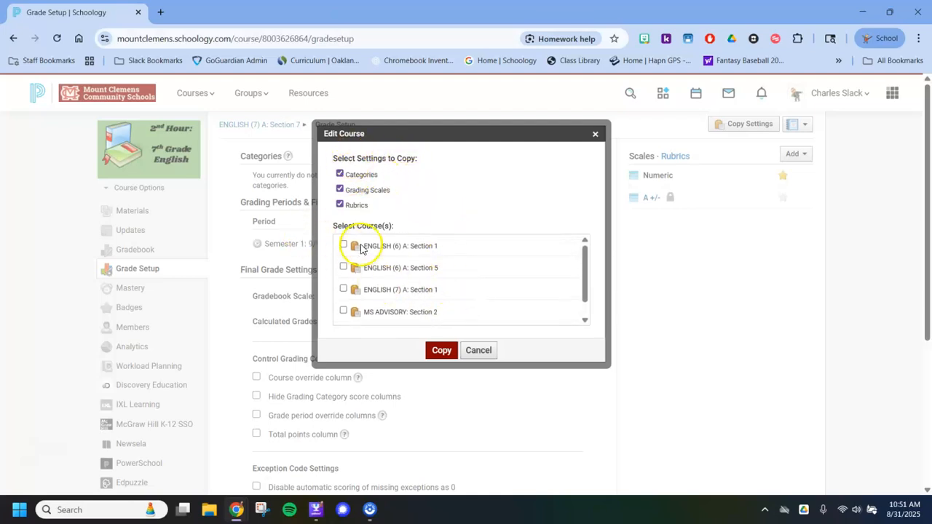
{"action": "left_click", "coordinate": [343, 267]}
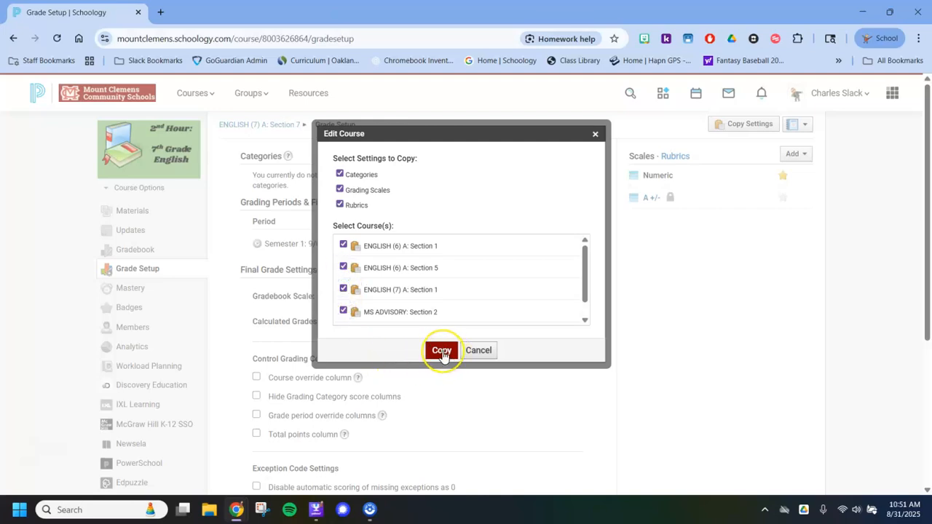
{"action": "left_click_drag", "start_coordinate": [586, 273], "coordinate": [583, 306]}
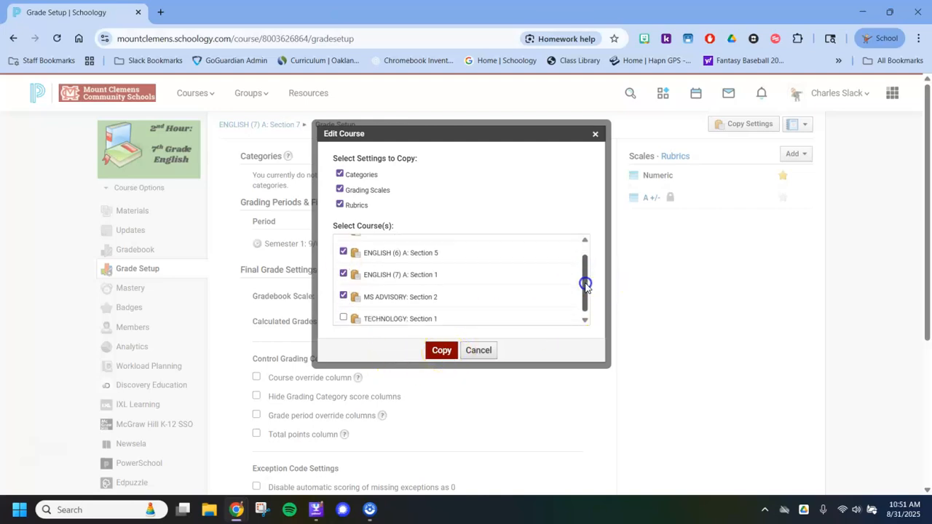
{"action": "left_click", "coordinate": [343, 313]}
{"action": "left_click", "coordinate": [437, 352]}
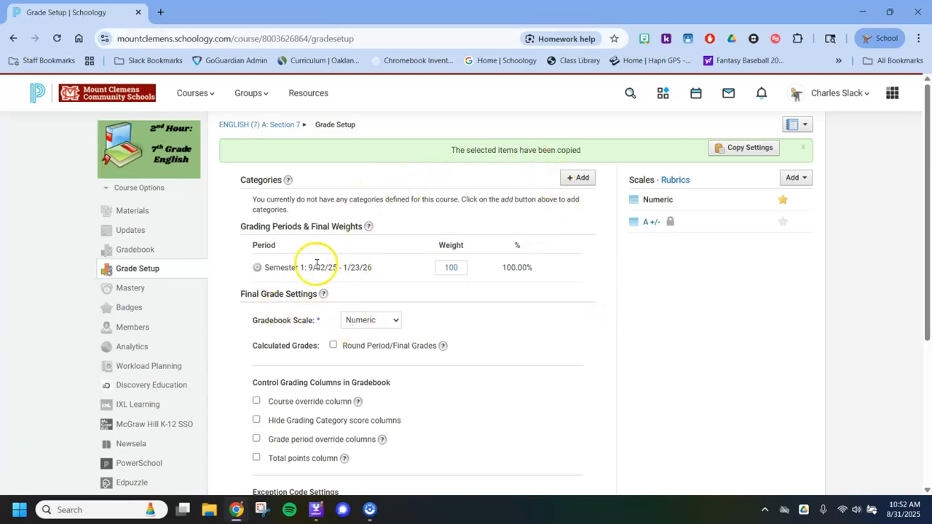
{"action": "scroll", "coordinate": [305, 270], "scroll_direction": "down", "scroll_amount": 3}
{"action": "scroll", "coordinate": [305, 271], "scroll_direction": "up", "scroll_amount": 3}
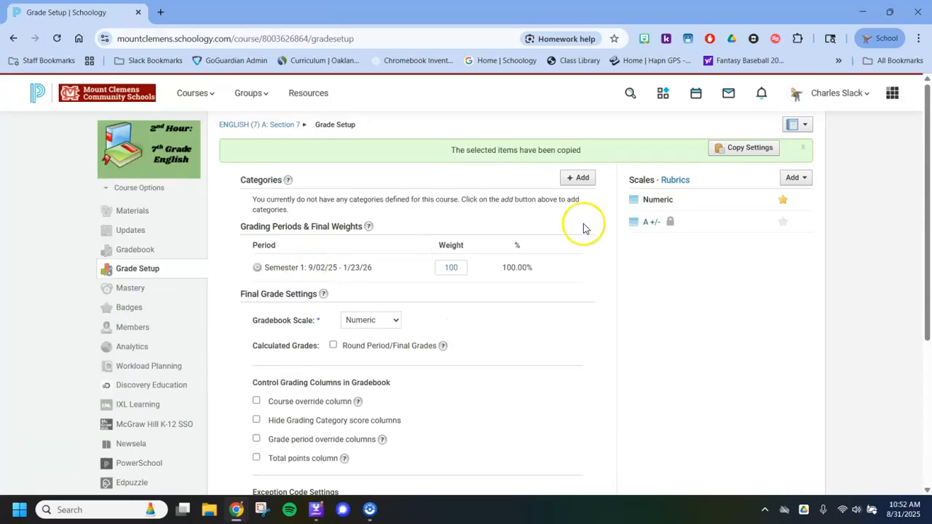
{"action": "left_click", "coordinate": [735, 155]}
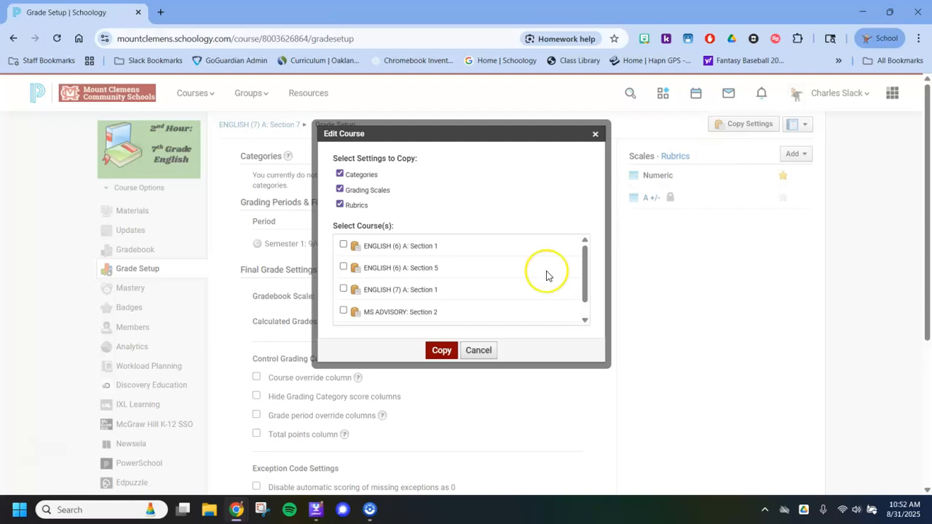
{"action": "left_click", "coordinate": [479, 350]}
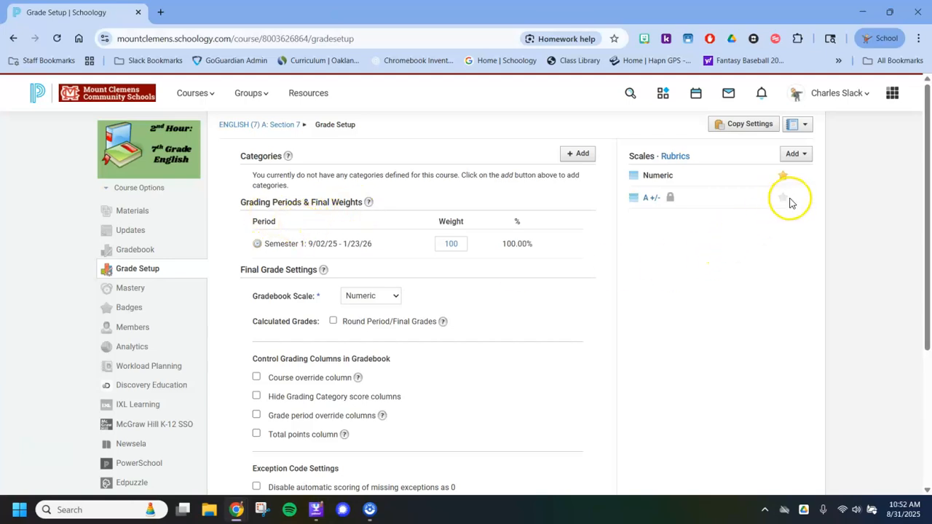
{"action": "left_click", "coordinate": [792, 127]}
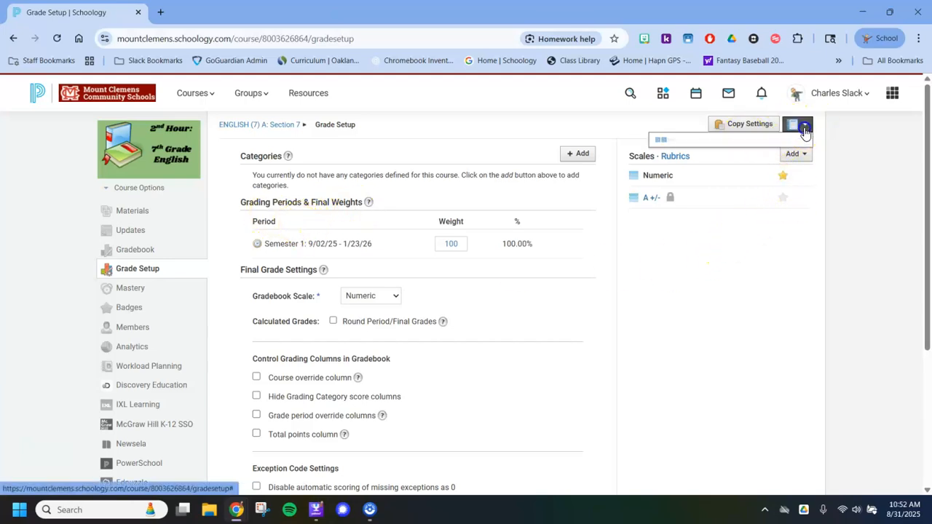
{"action": "left_click", "coordinate": [806, 128]}
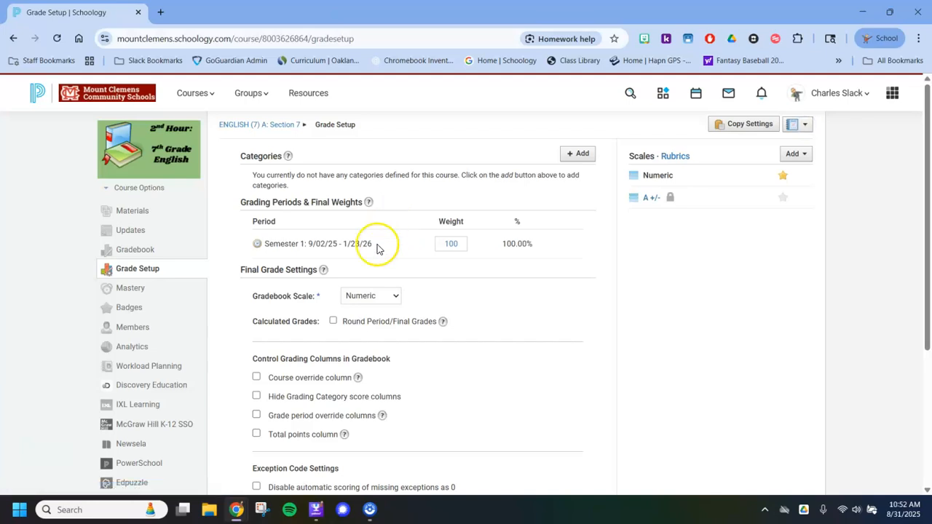
{"action": "left_click", "coordinate": [574, 155]}
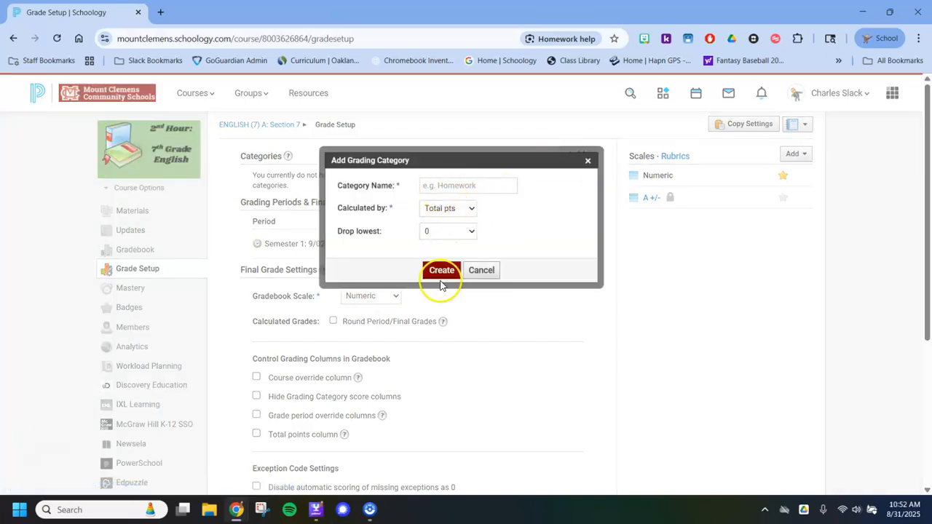
{"action": "left_click", "coordinate": [481, 271]}
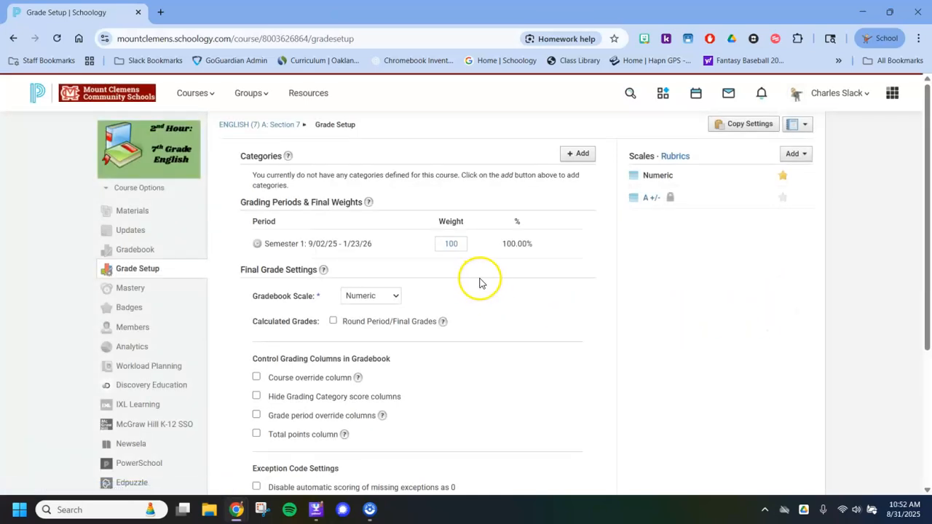